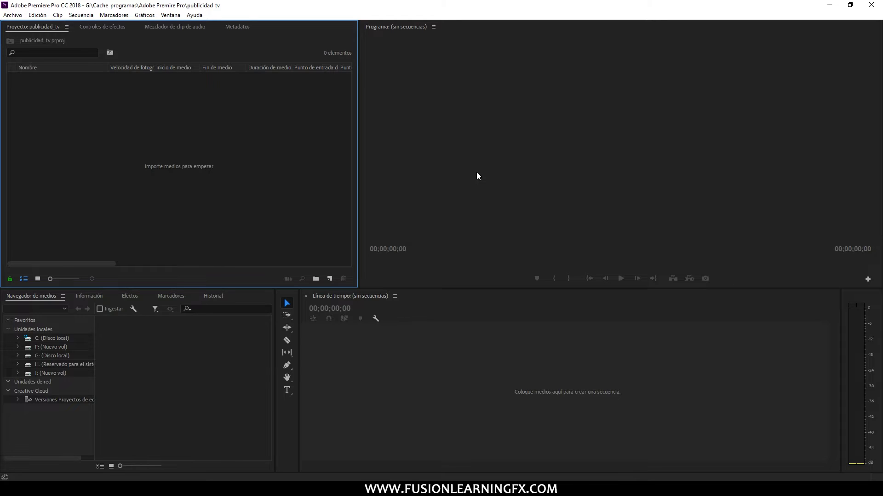
# - Open the Ventana menu listing panels and workspaces in the publicidad_tv project
pyautogui.click(170, 15)
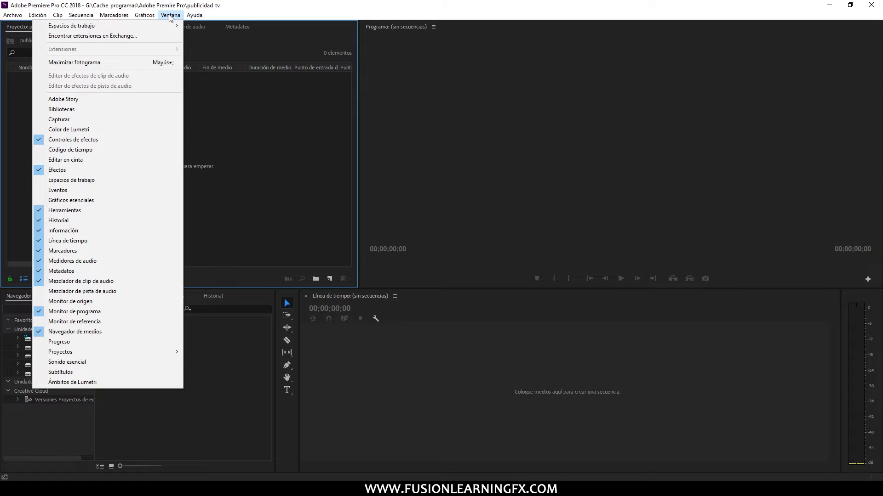
pyautogui.moveTo(163, 29)
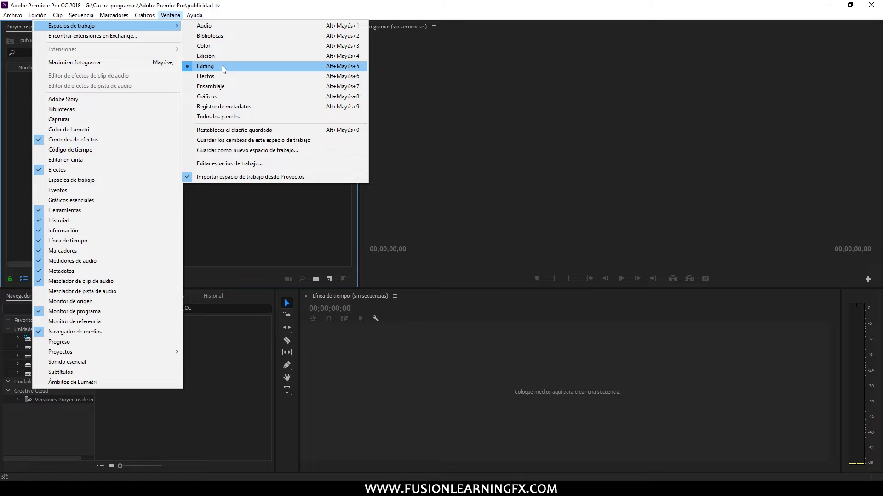
pyautogui.click(241, 213)
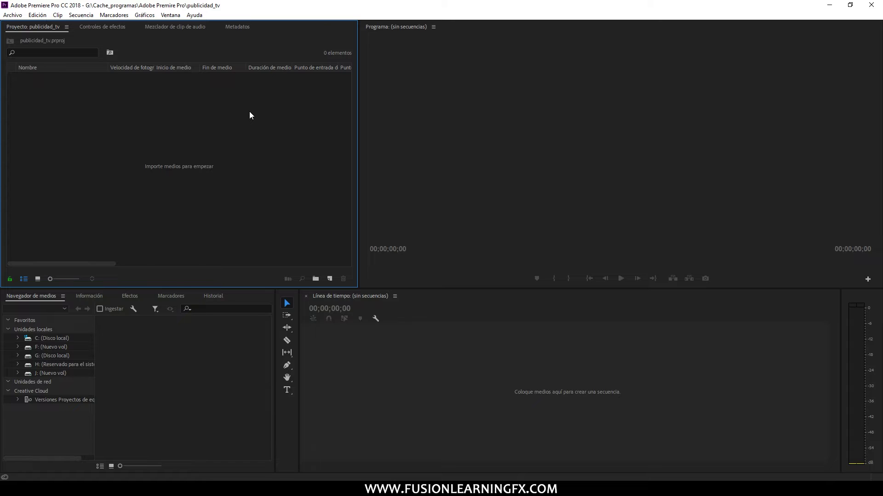
pyautogui.click(527, 105)
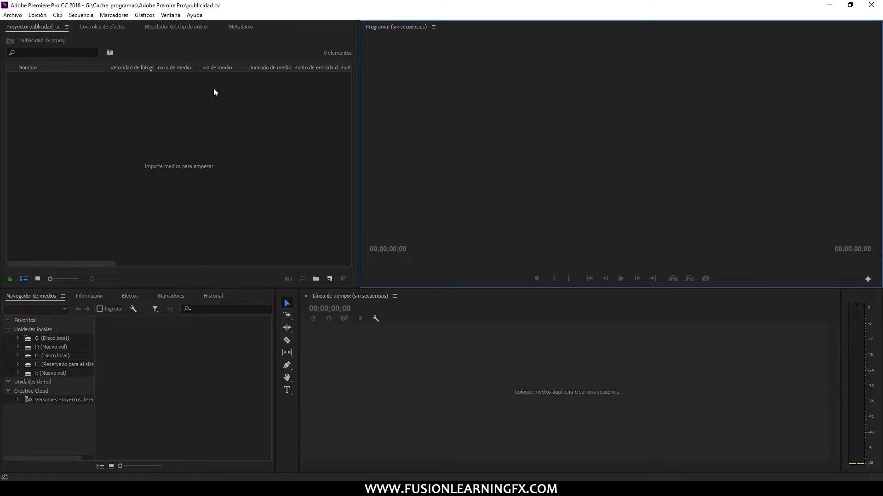
pyautogui.click(190, 104)
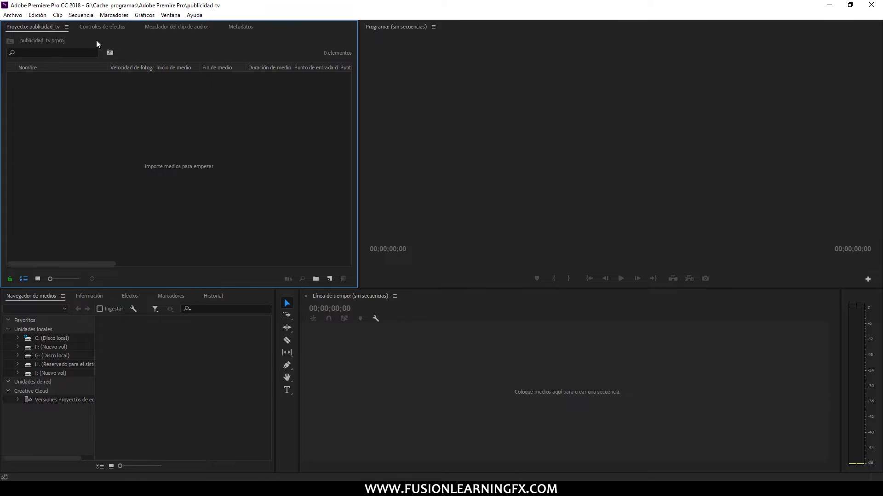
# - Show the Controles de efectos tab, which reports no clip selected
pyautogui.click(93, 27)
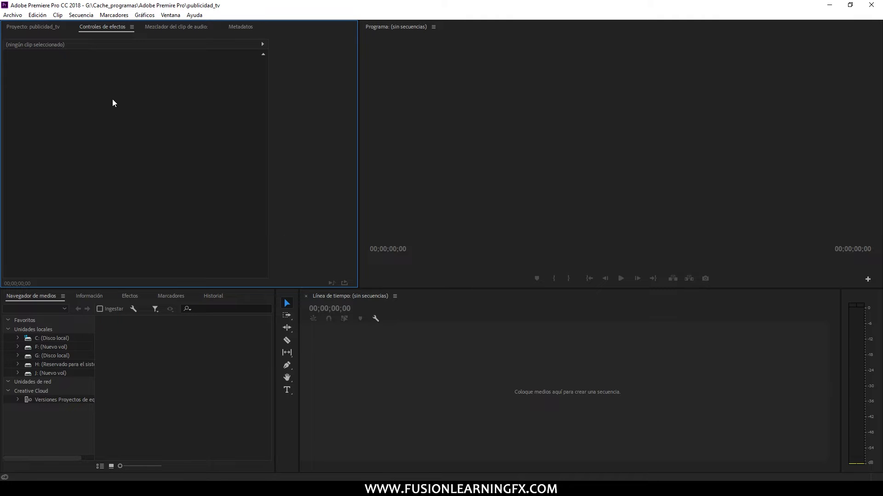
# - Cycle through the Proyecto, Controles de efectos and Mezclador del clip de audio tabs, ending on Proyecto
pyautogui.click(25, 28)
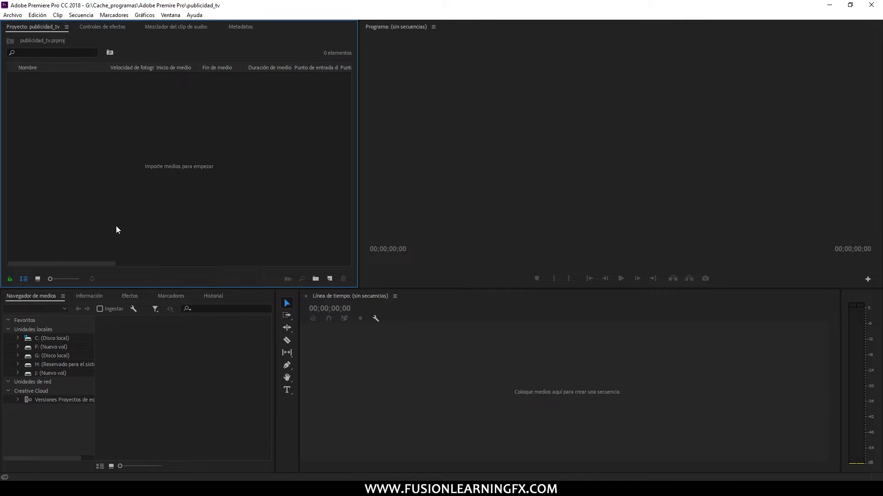
pyautogui.click(85, 28)
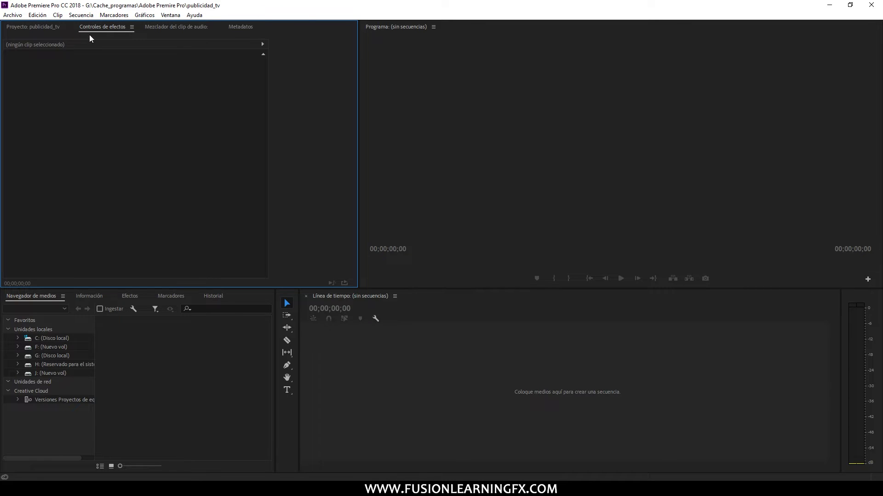
pyautogui.click(46, 27)
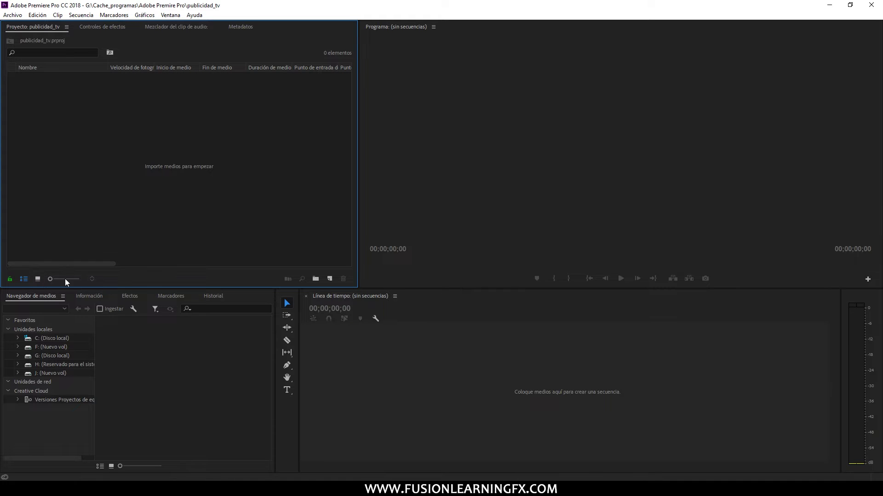
pyautogui.click(97, 26)
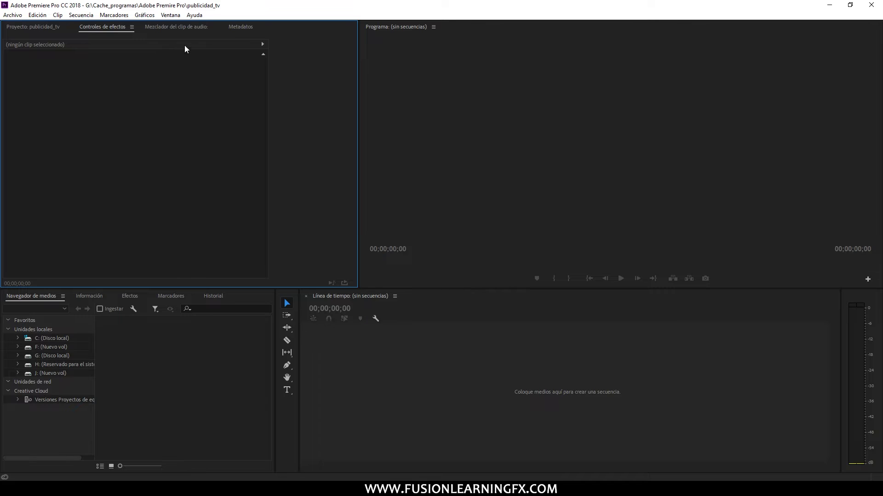
pyautogui.click(160, 28)
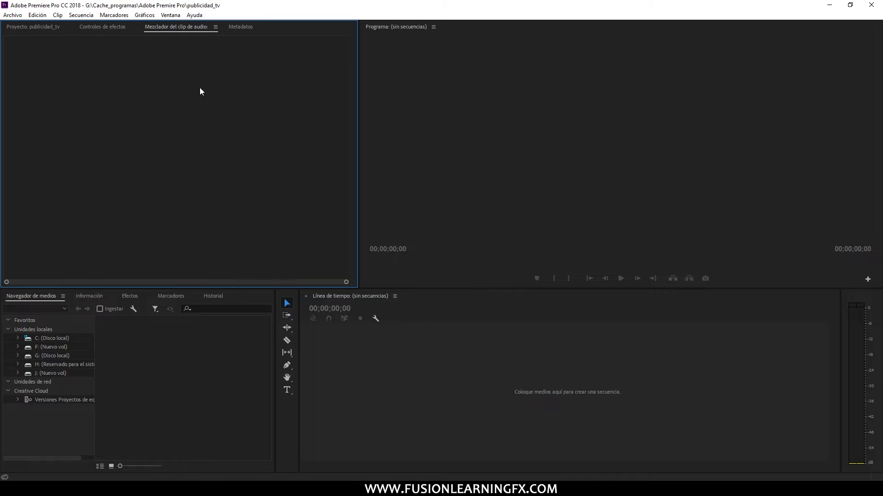
pyautogui.click(18, 27)
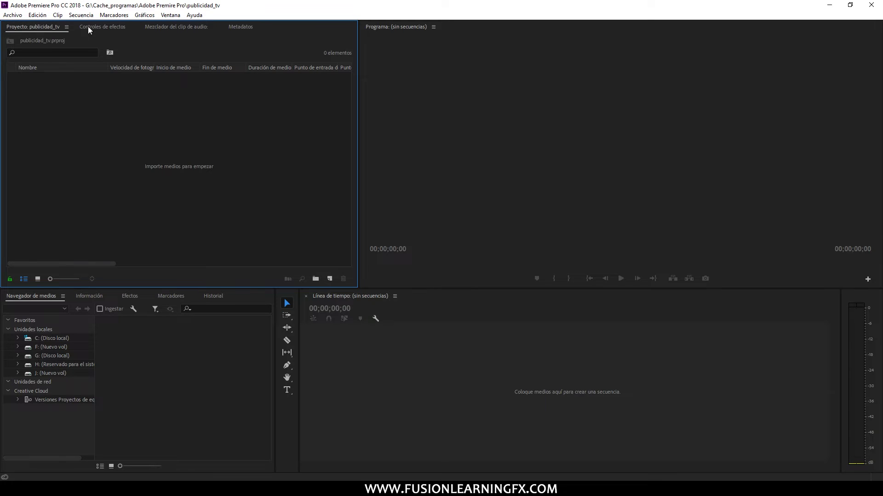
pyautogui.click(111, 28)
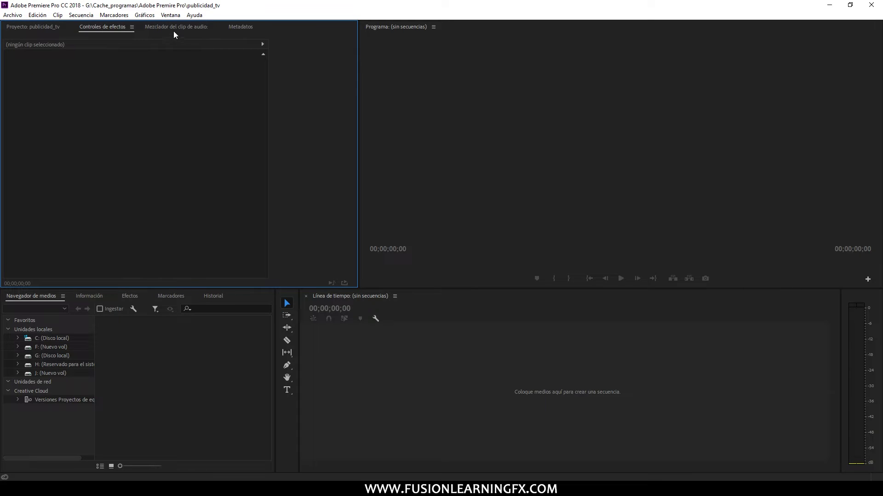
pyautogui.click(170, 28)
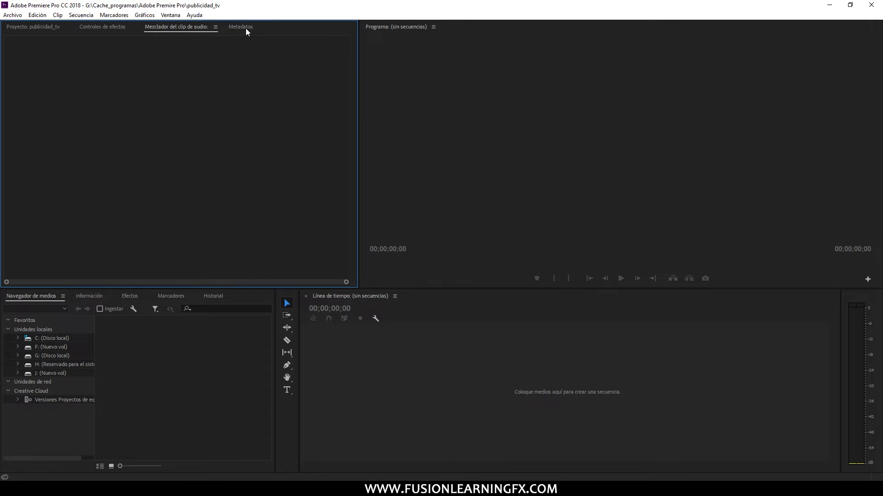
pyautogui.click(243, 28)
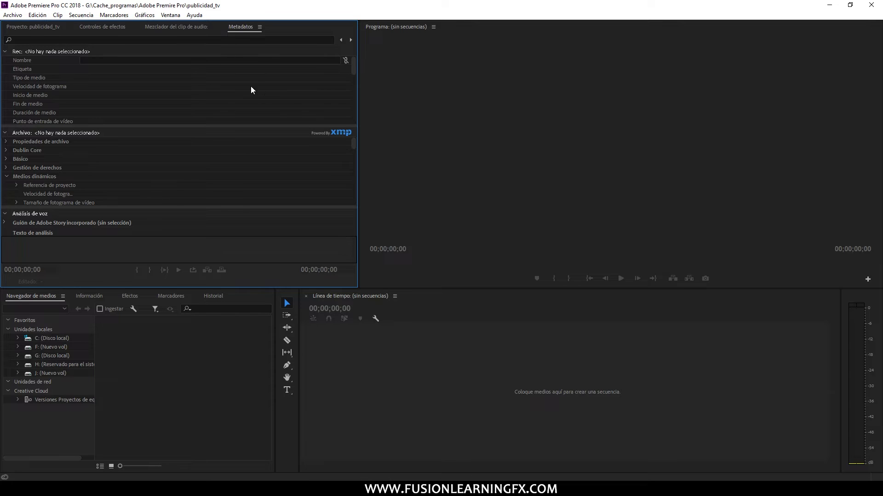
pyautogui.click(28, 25)
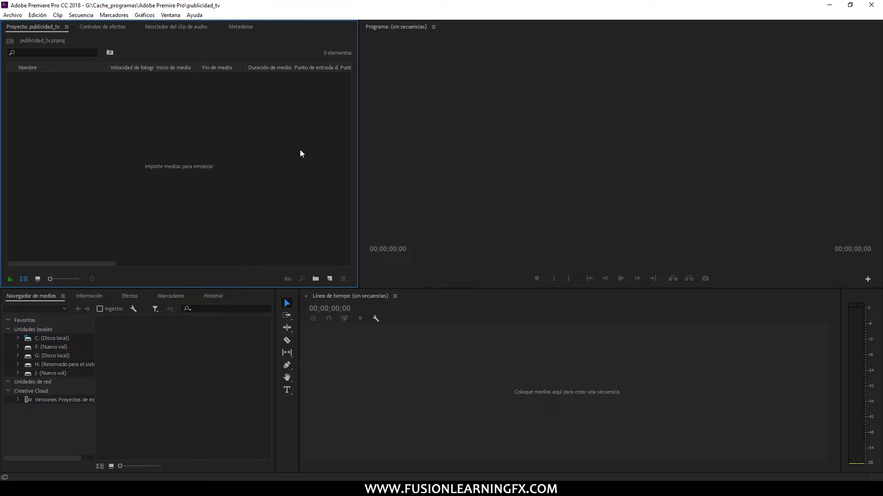
pyautogui.click(460, 125)
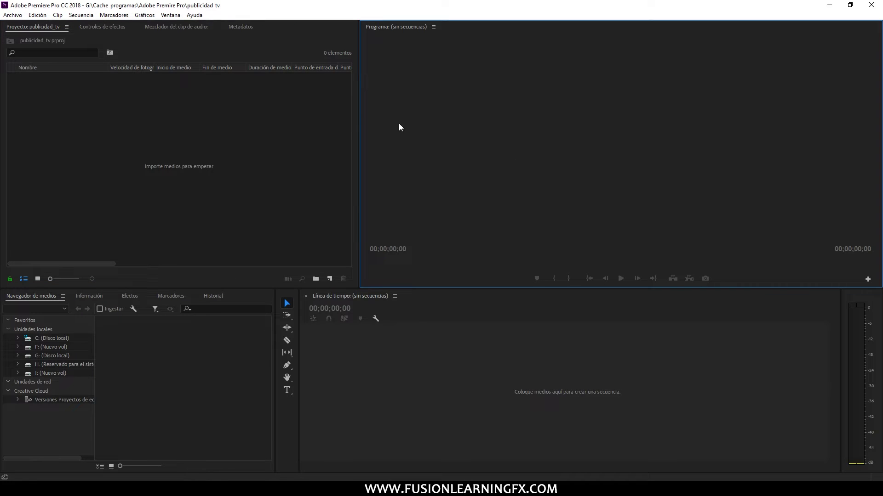
pyautogui.click(263, 123)
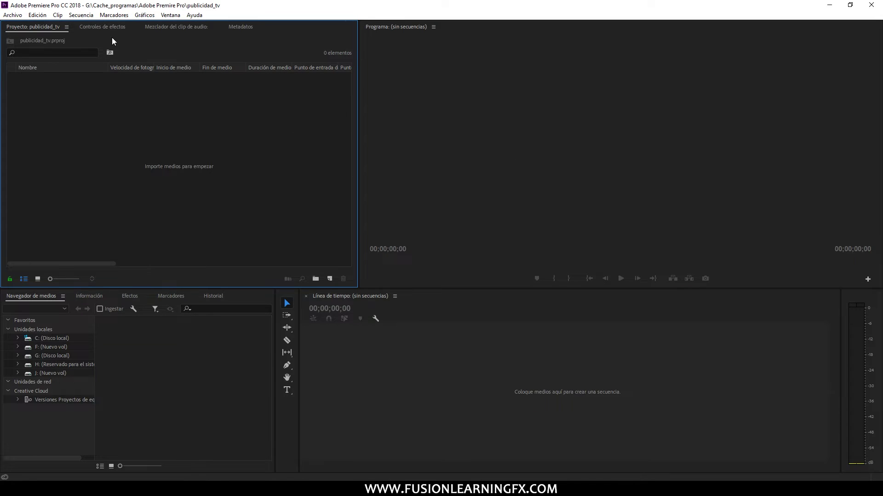
pyautogui.click(103, 26)
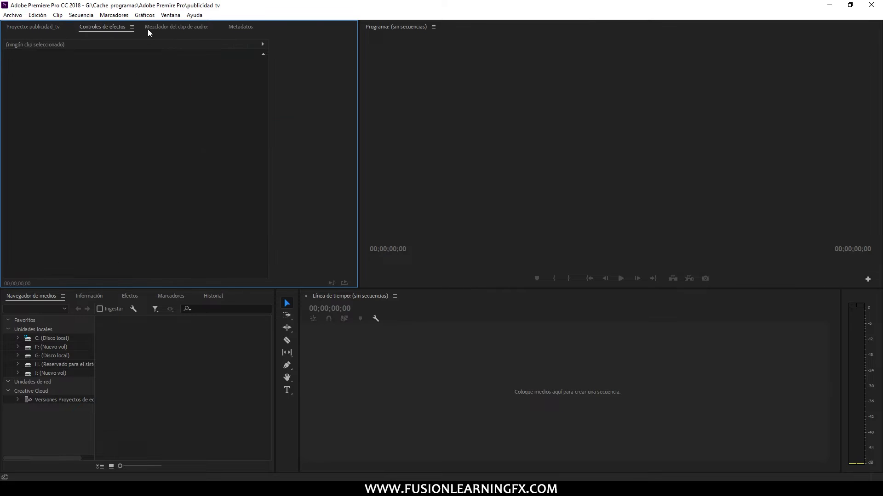
pyautogui.click(181, 29)
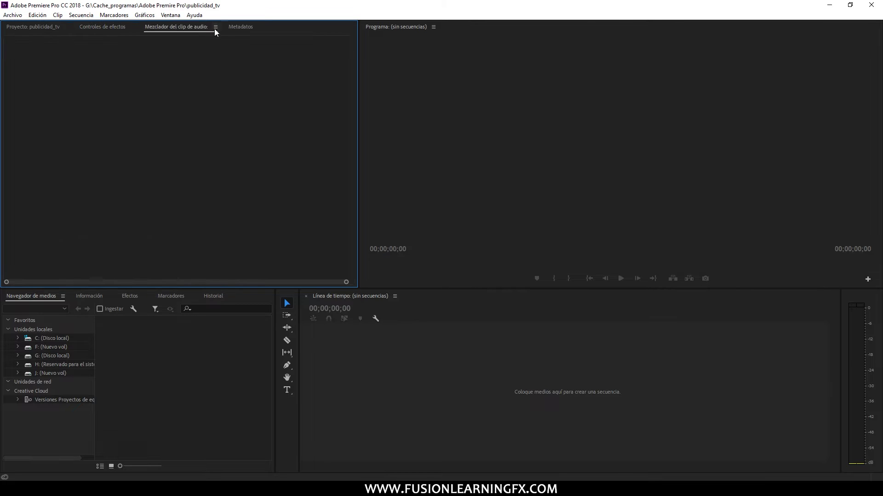
pyautogui.click(239, 28)
pyautogui.click(31, 26)
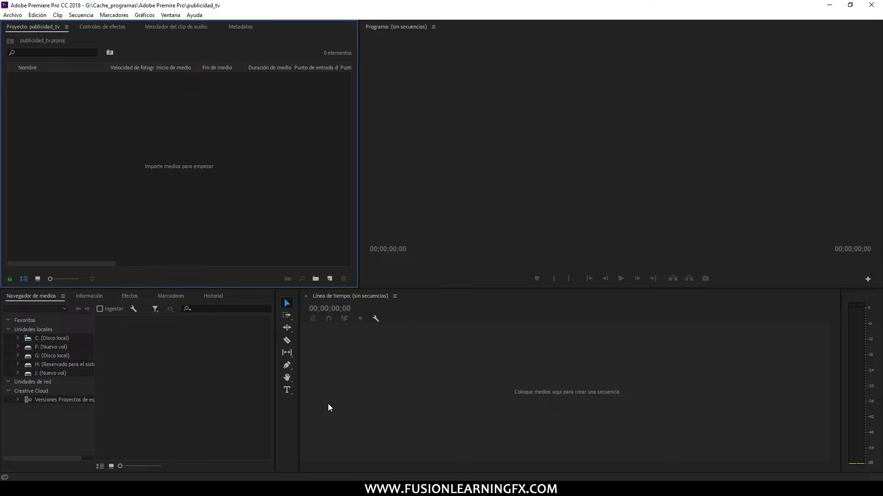
pyautogui.click(370, 360)
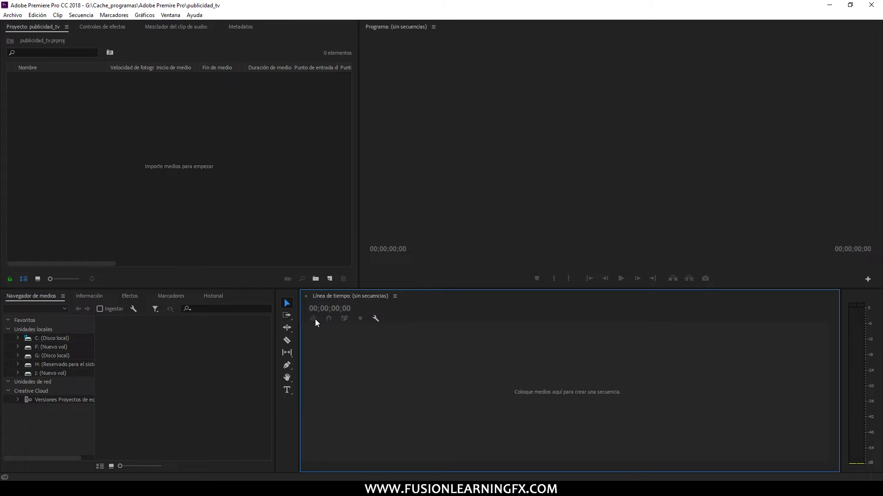
pyautogui.click(376, 319)
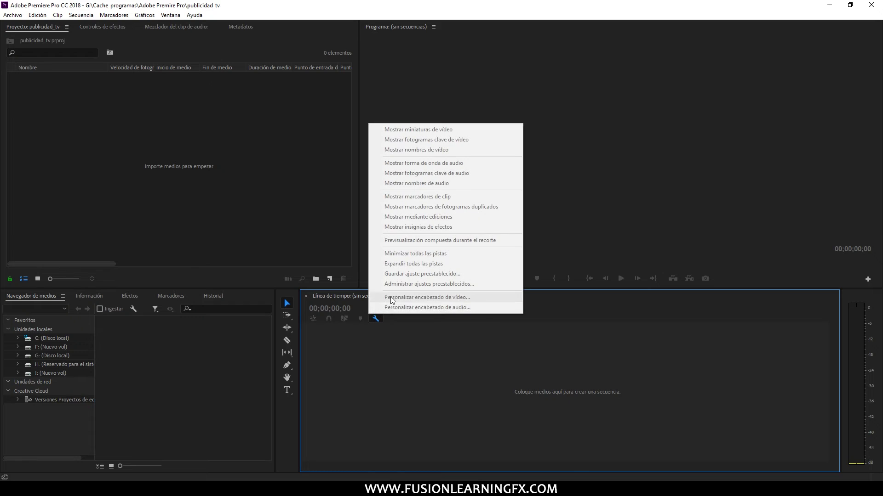
pyautogui.click(377, 318)
pyautogui.click(378, 317)
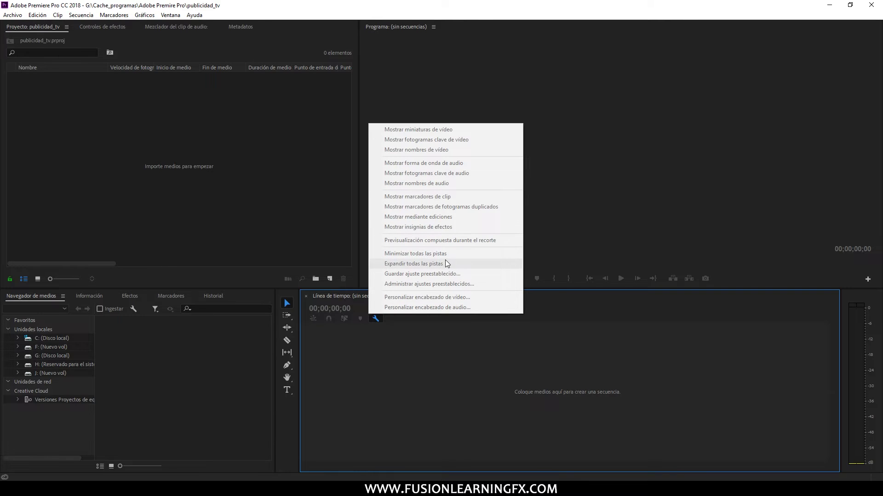
pyautogui.click(452, 340)
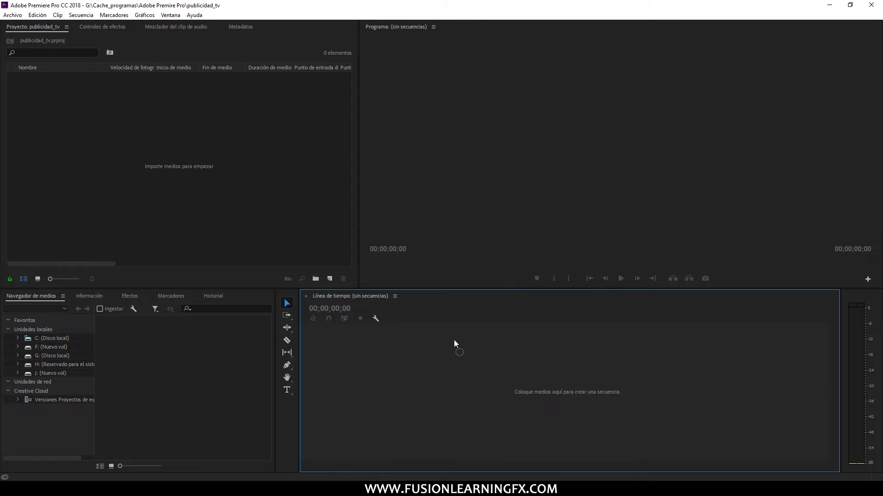
pyautogui.click(189, 322)
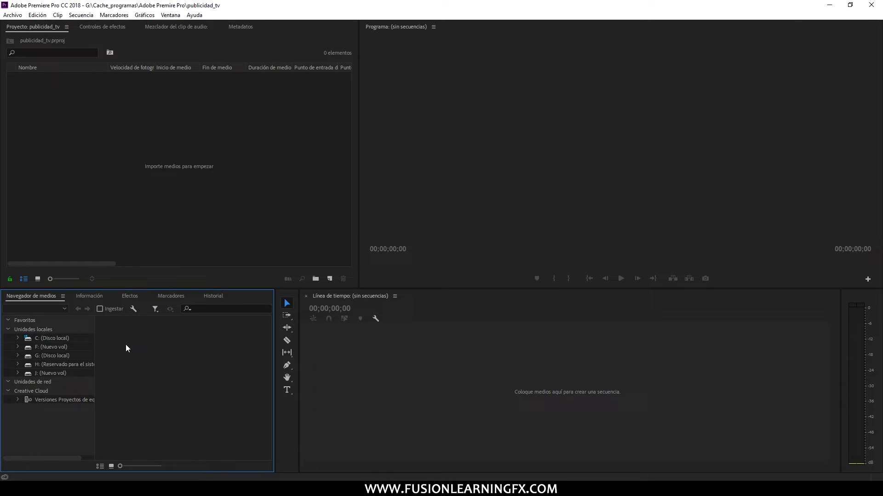
# - Expand F: (Nuevo vol) in the Media Browser, scroll its folders, collapse Unidades locales, then show Información
pyautogui.click(18, 347)
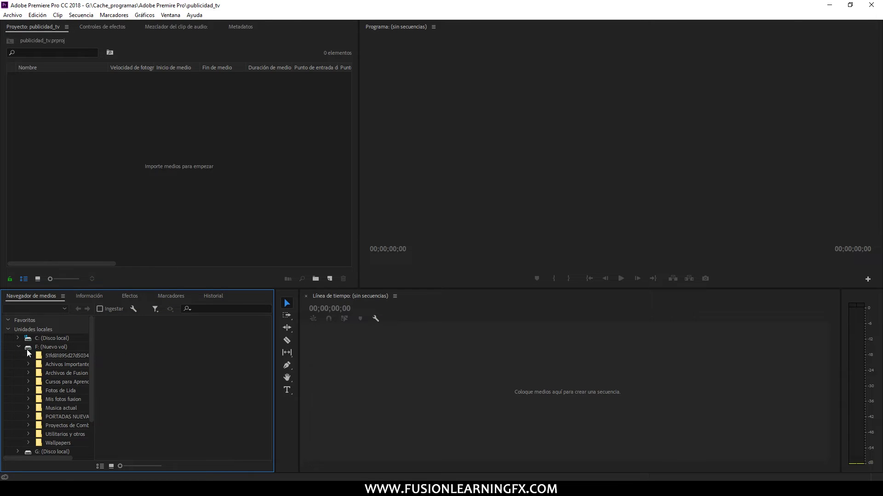
pyautogui.moveTo(90, 357); pyautogui.dragTo(93, 388)
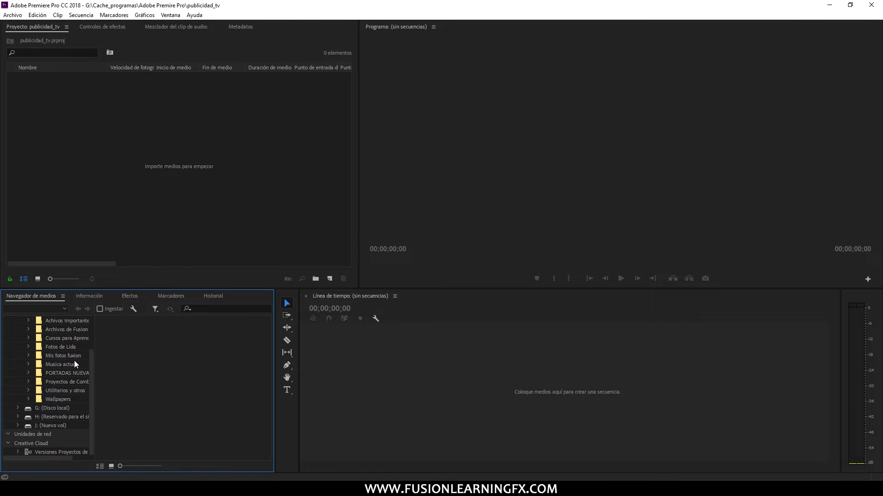
pyautogui.moveTo(91, 367); pyautogui.dragTo(87, 336)
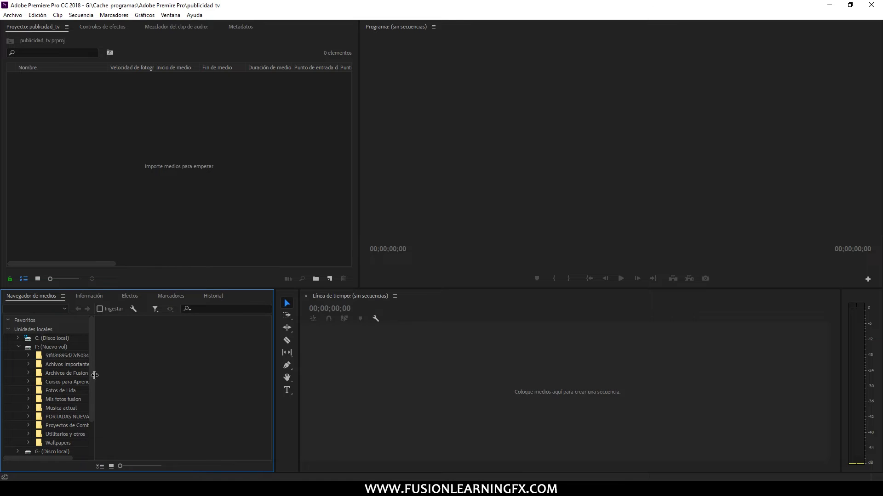
pyautogui.moveTo(92, 364)
pyautogui.mouseDown()
pyautogui.moveTo(94, 391)
pyautogui.moveTo(63, 340)
pyautogui.mouseUp()
pyautogui.click(9, 331)
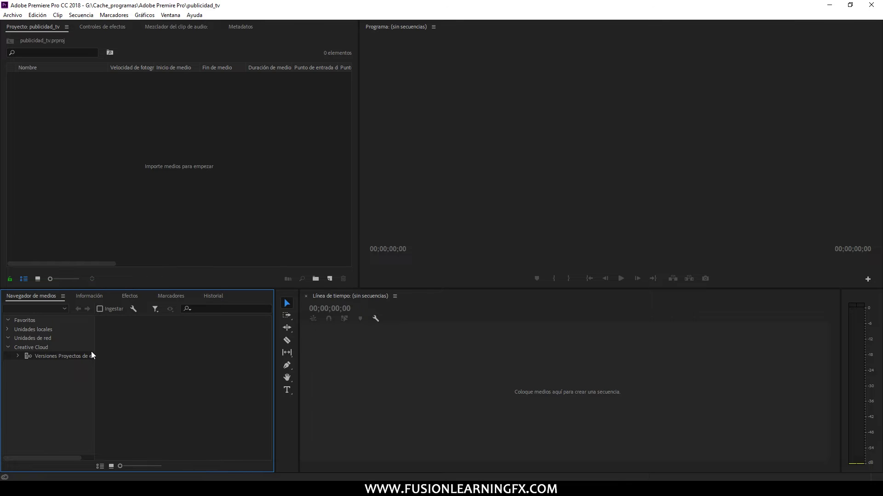
pyautogui.click(80, 301)
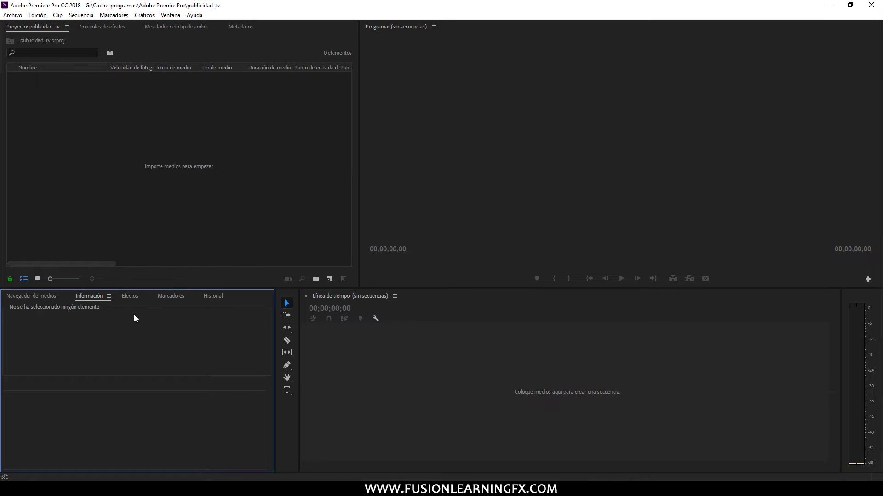
# - Browse the Efectos folder Ajustes preestablecidos and the Marcadores filters, ending on the Historial panel
pyautogui.click(131, 297)
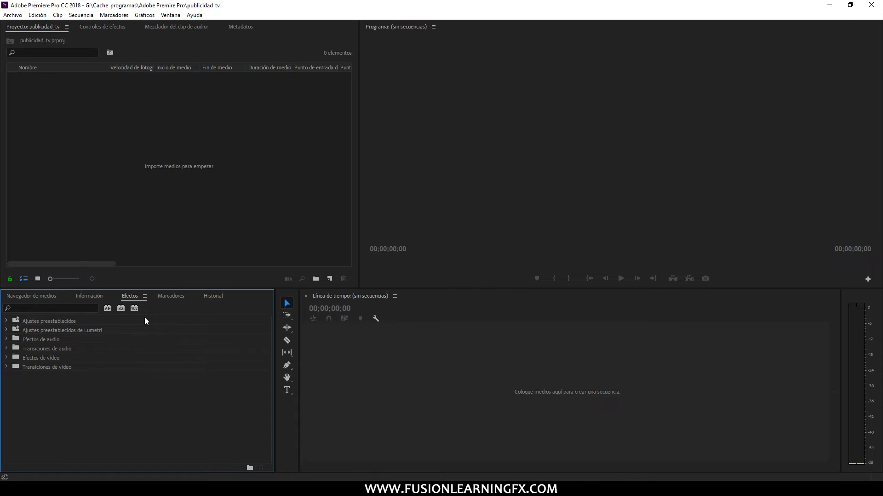
pyautogui.click(144, 317)
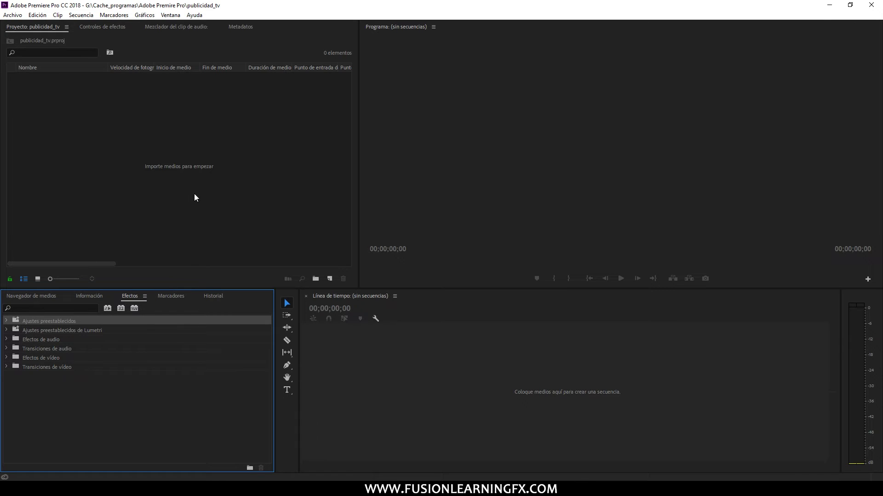
pyautogui.click(166, 299)
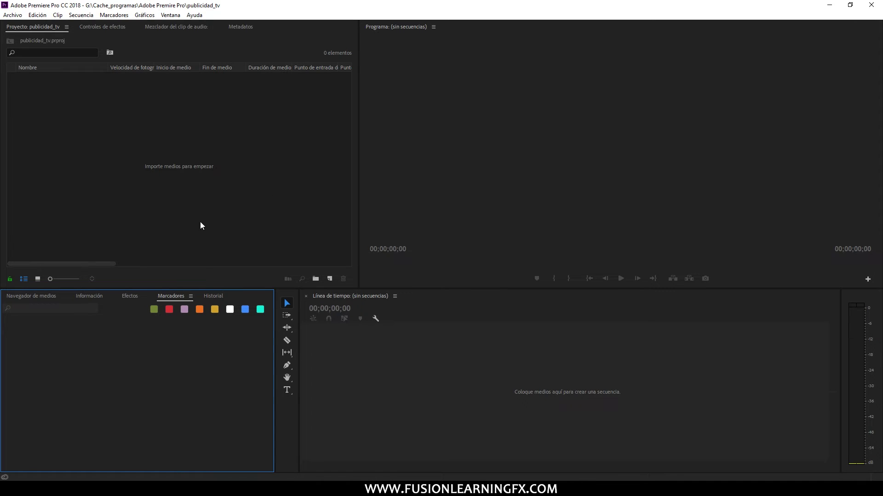
pyautogui.click(214, 296)
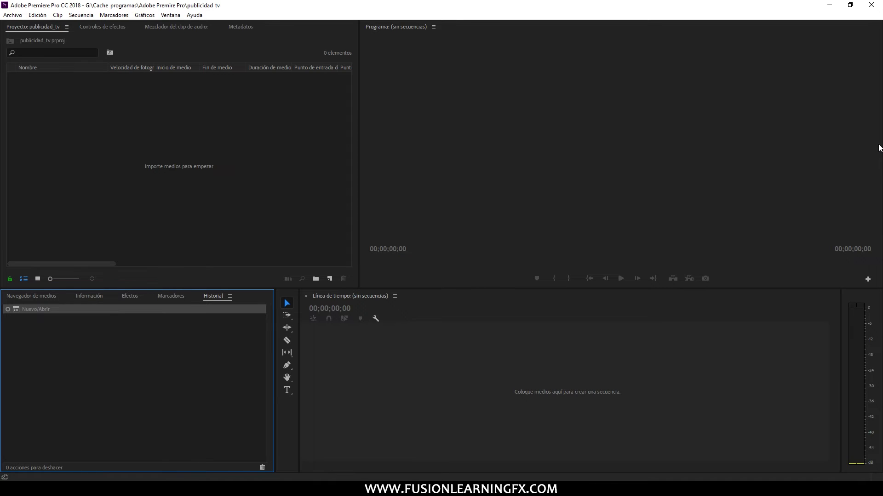
# - Move focus among the Program, Project, History and Timeline panels, restoring the Navegador de medios tab
pyautogui.click(380, 174)
pyautogui.click(326, 174)
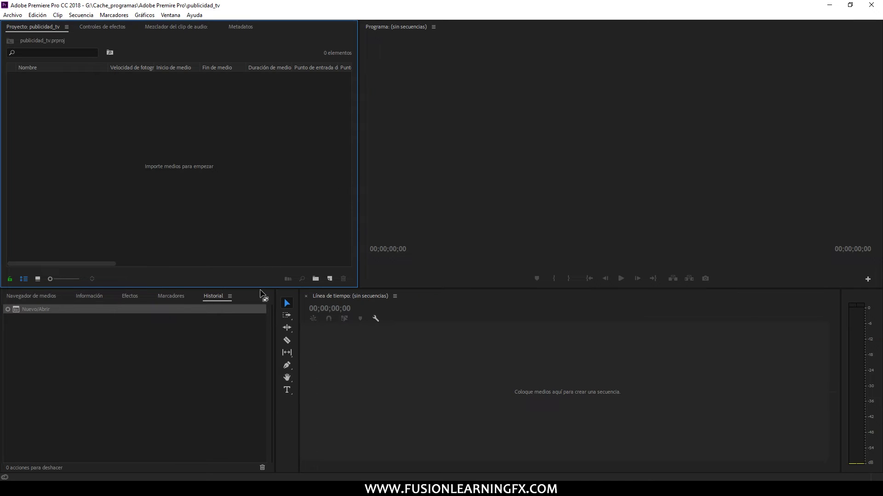
pyautogui.click(178, 372)
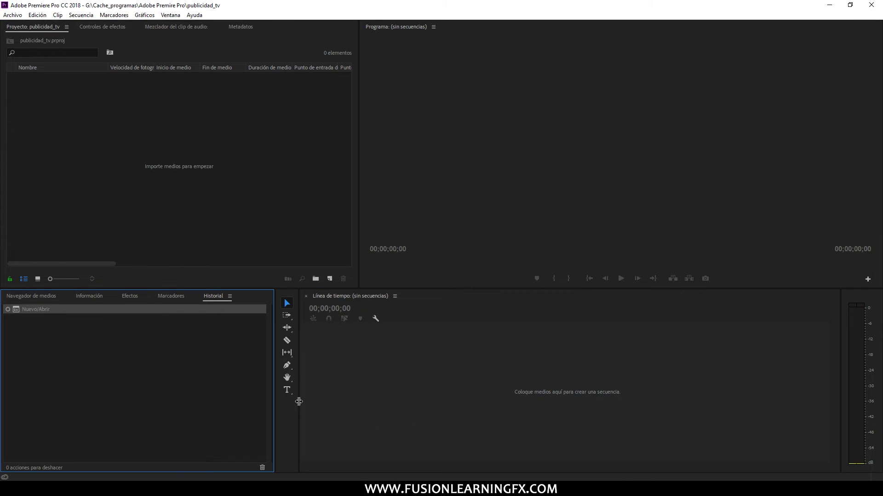
pyautogui.click(429, 380)
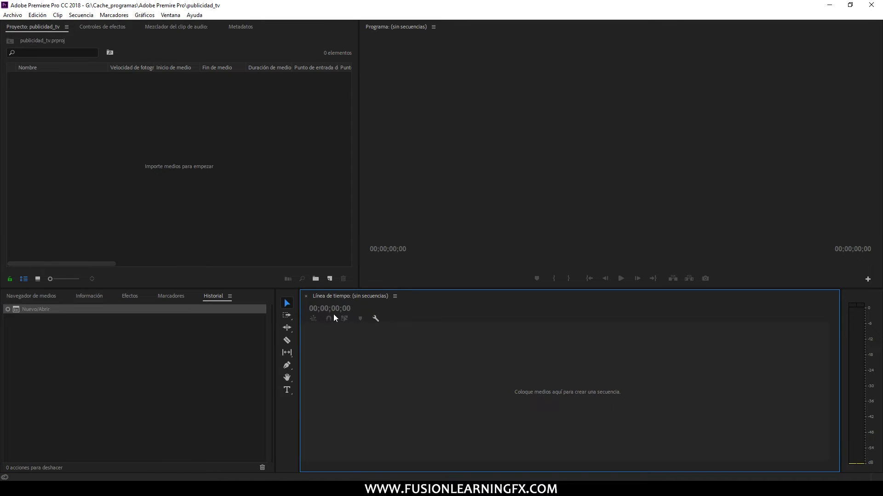
pyautogui.click(109, 120)
pyautogui.click(125, 362)
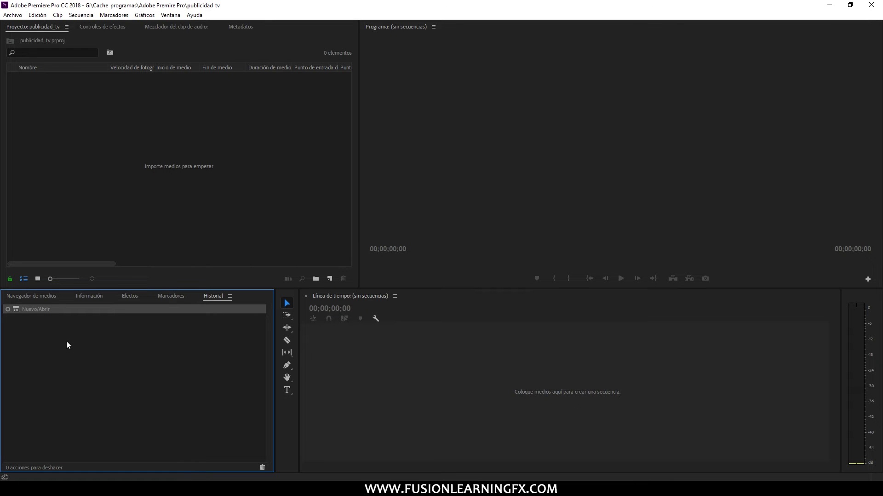
pyautogui.click(44, 296)
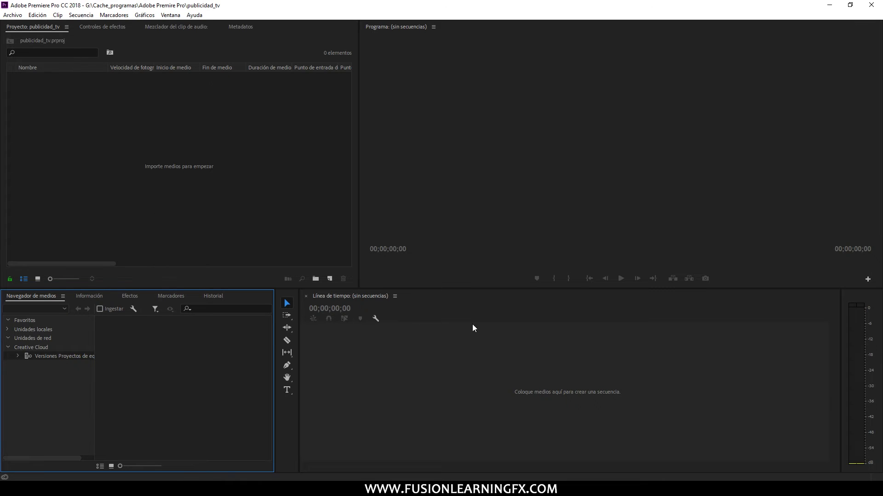
pyautogui.click(850, 316)
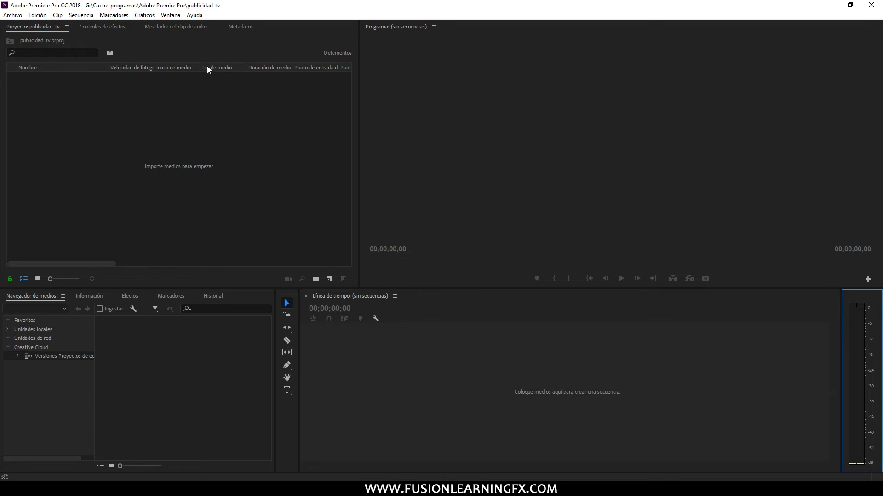
# - Switch to the Audio workspace from Ventana > Espacios de trabajo, then activate the project panel
pyautogui.click(172, 17)
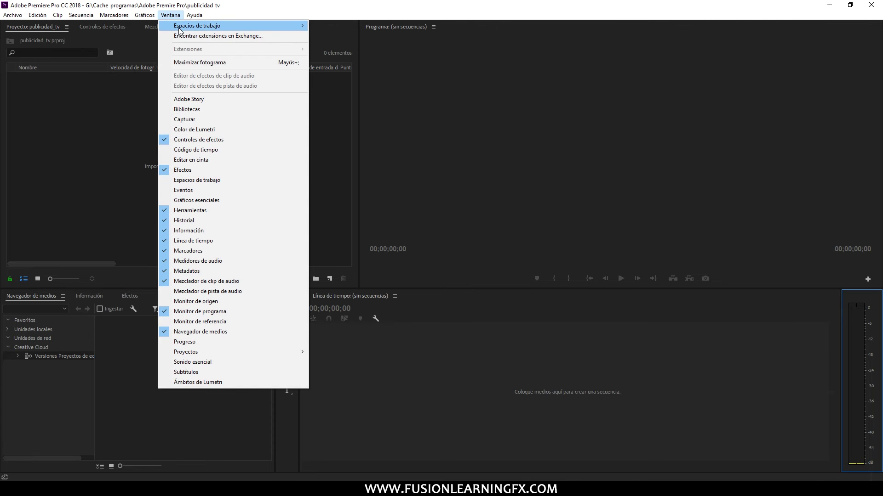
pyautogui.moveTo(180, 26)
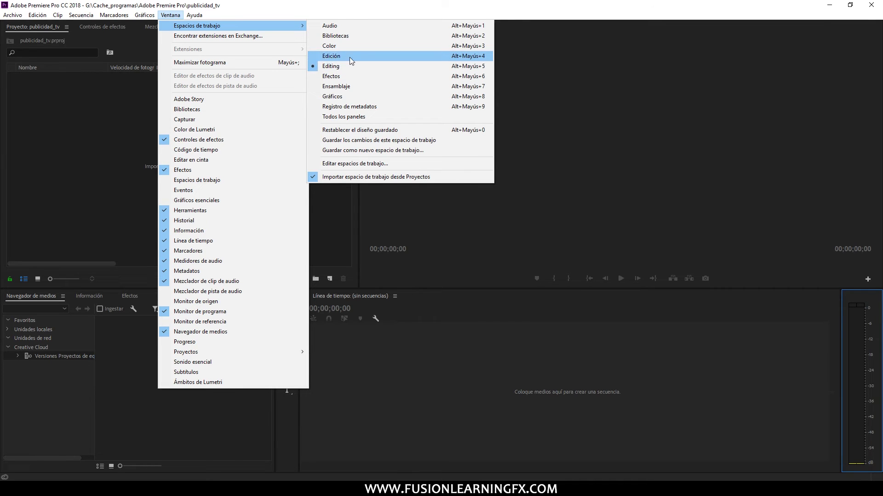
pyautogui.click(333, 26)
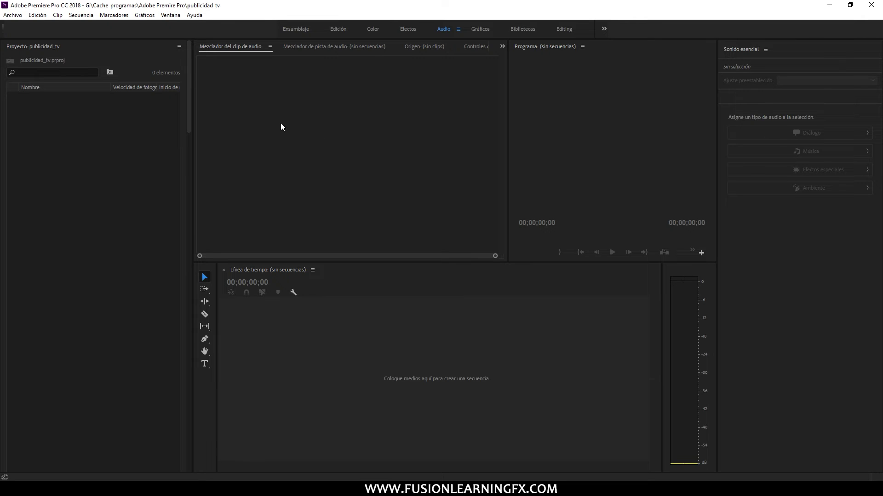
pyautogui.doubleClick(144, 132)
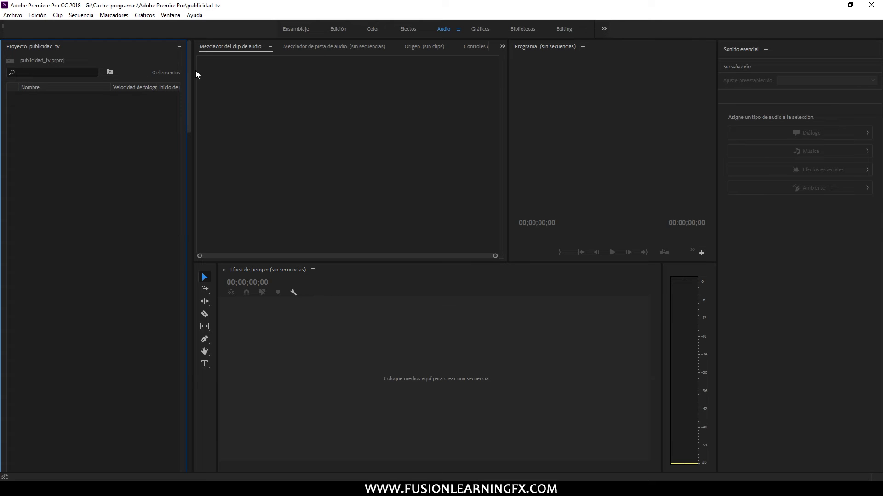
pyautogui.click(368, 207)
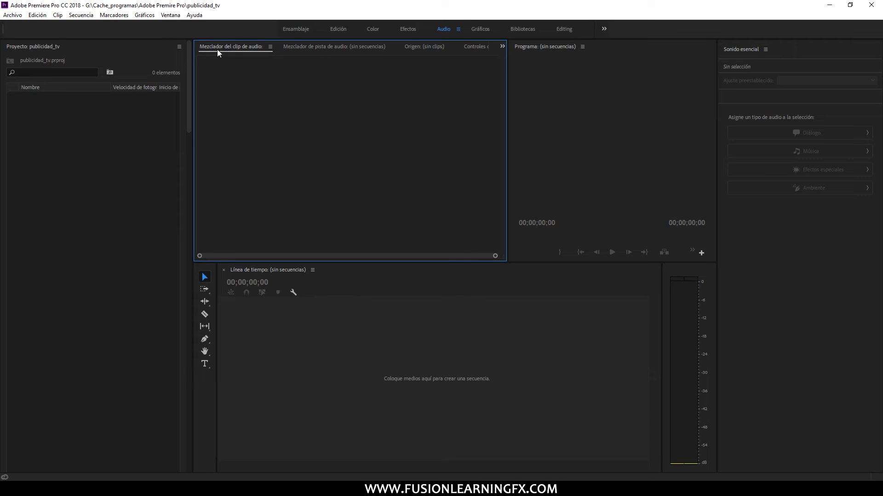
pyautogui.click(305, 49)
pyautogui.click(428, 48)
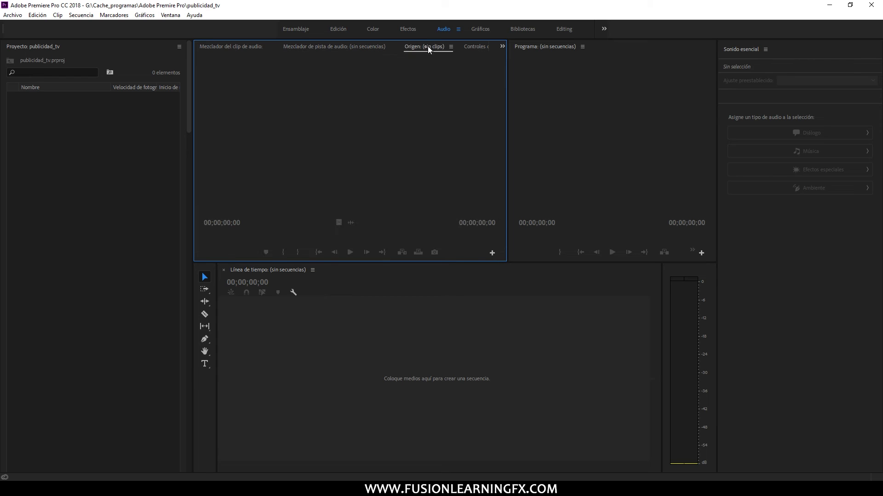
pyautogui.click(473, 49)
pyautogui.click(207, 48)
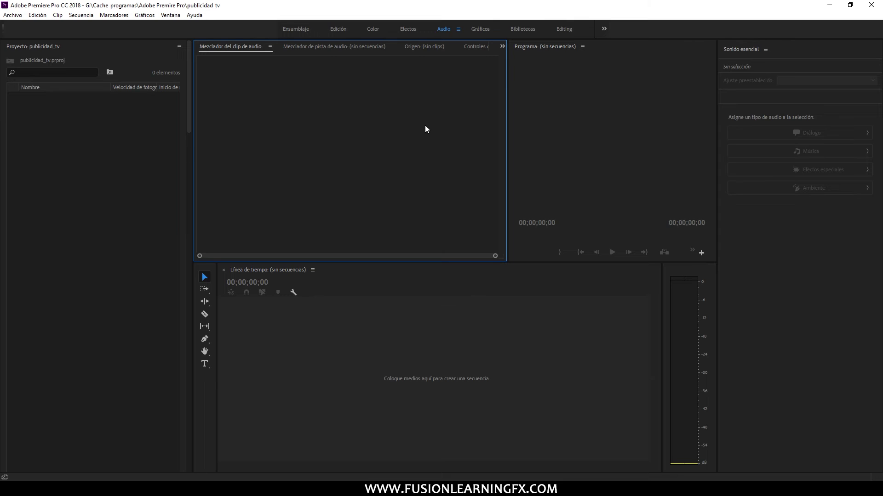
pyautogui.click(600, 110)
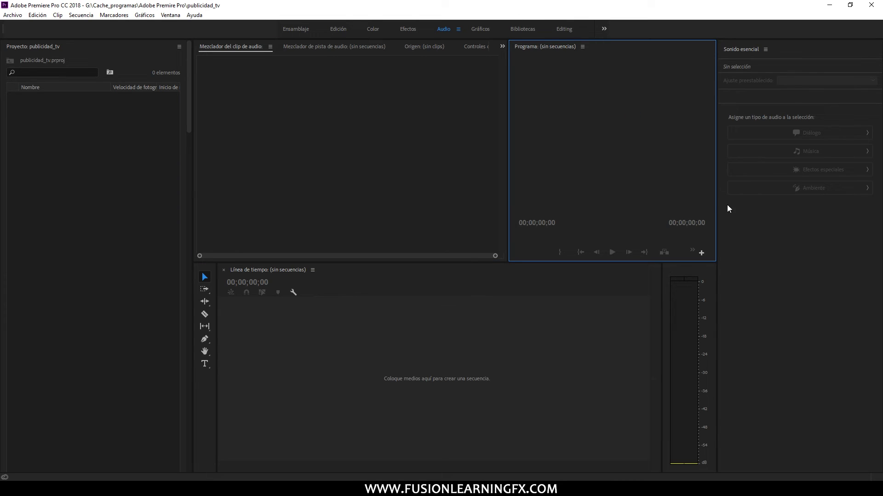
pyautogui.click(438, 336)
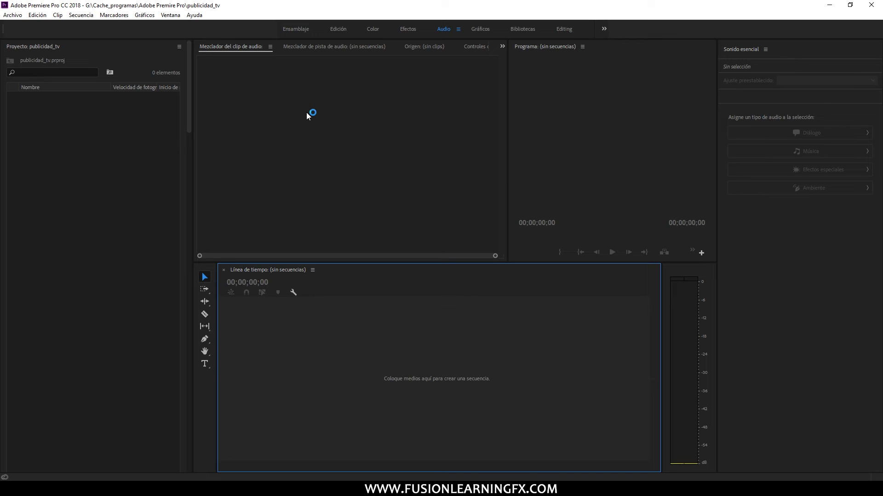
pyautogui.click(170, 17)
# - Choose Bibliotecas from the Espacios de trabajo submenu
pyautogui.moveTo(255, 26)
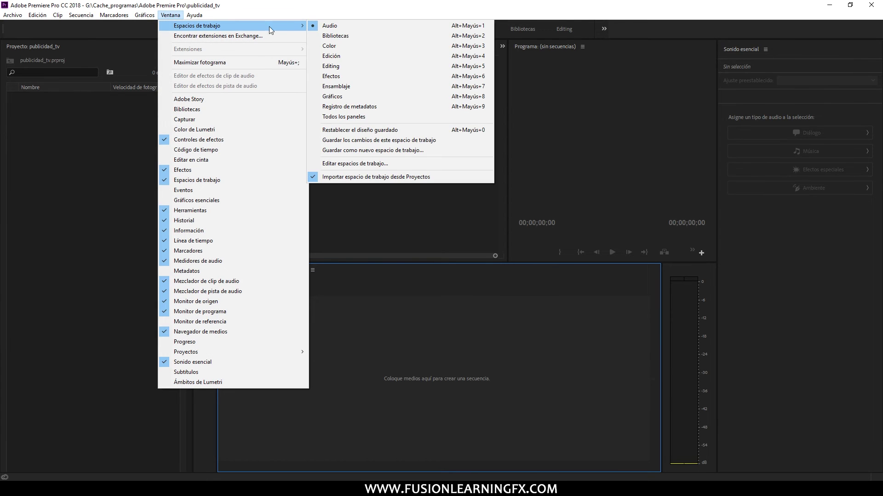
pyautogui.click(331, 36)
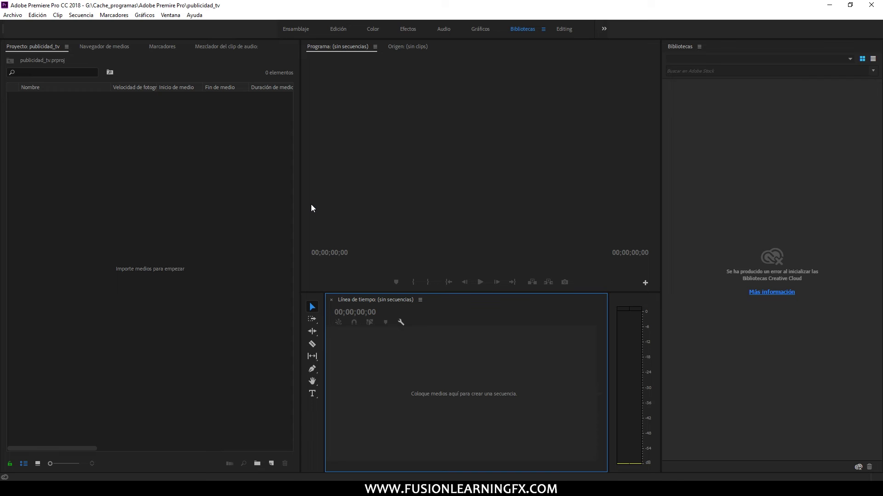
pyautogui.click(679, 176)
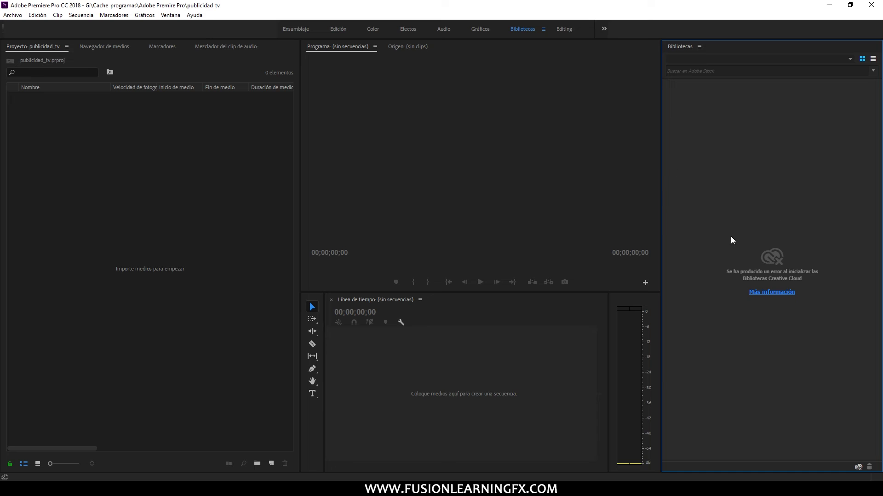
# - Switch to the Color workspace from Ventana > Espacios de trabajo to show Lumetri Color
pyautogui.click(170, 14)
pyautogui.moveTo(195, 30)
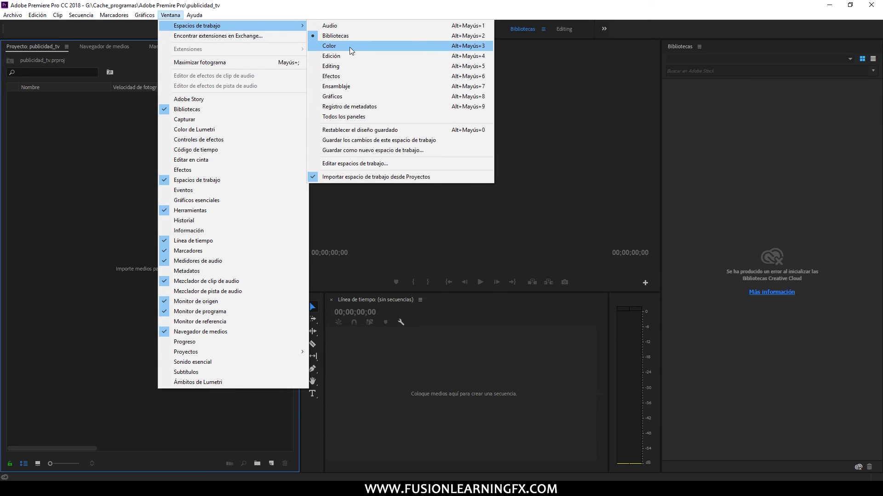
pyautogui.click(349, 47)
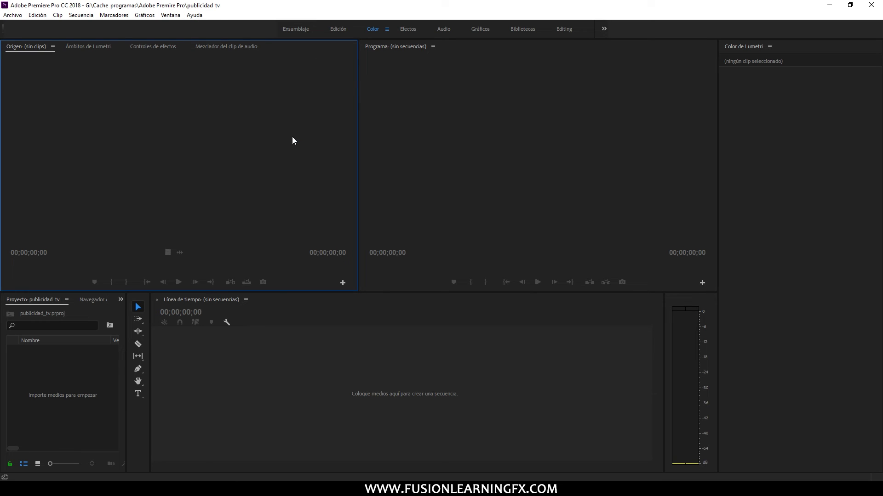
pyautogui.click(170, 15)
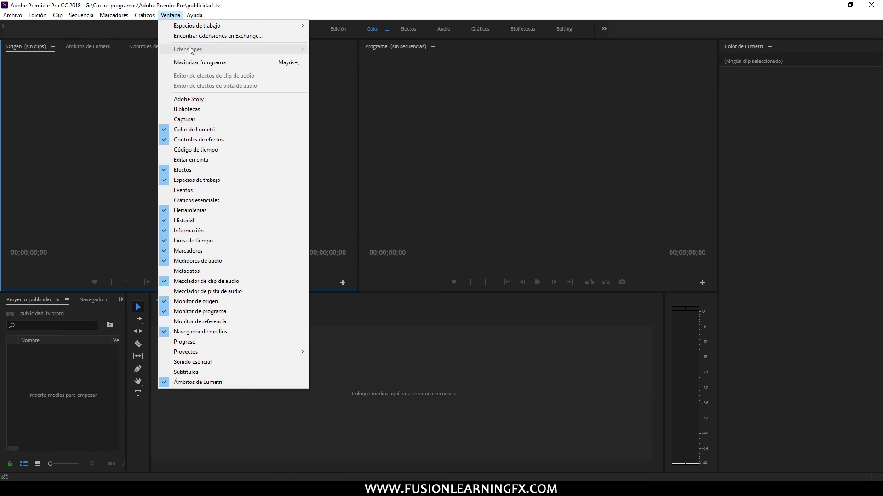
# - Return to the Editing workspace from Ventana > Espacios de trabajo and focus the Proyecto panel
pyautogui.click(170, 15)
pyautogui.click(170, 15)
pyautogui.moveTo(186, 29)
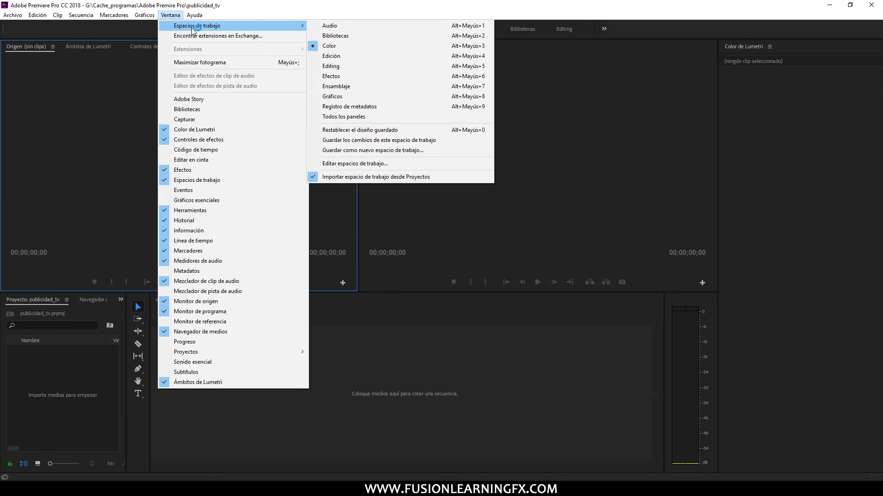
pyautogui.click(324, 67)
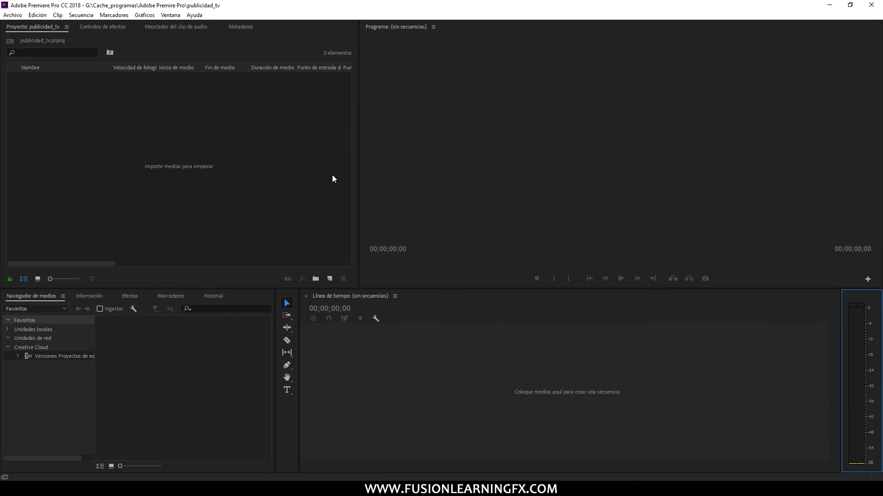
pyautogui.click(170, 18)
pyautogui.click(170, 18)
pyautogui.click(267, 152)
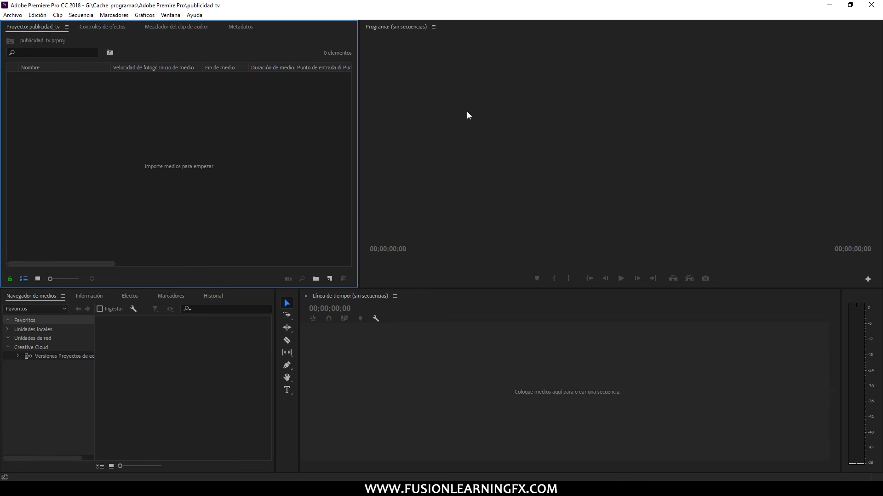
pyautogui.click(170, 14)
# - Open Editar espacios de trabajo from the Ventana > Espacios de trabajo menu and move the dialog higher
pyautogui.moveTo(187, 27)
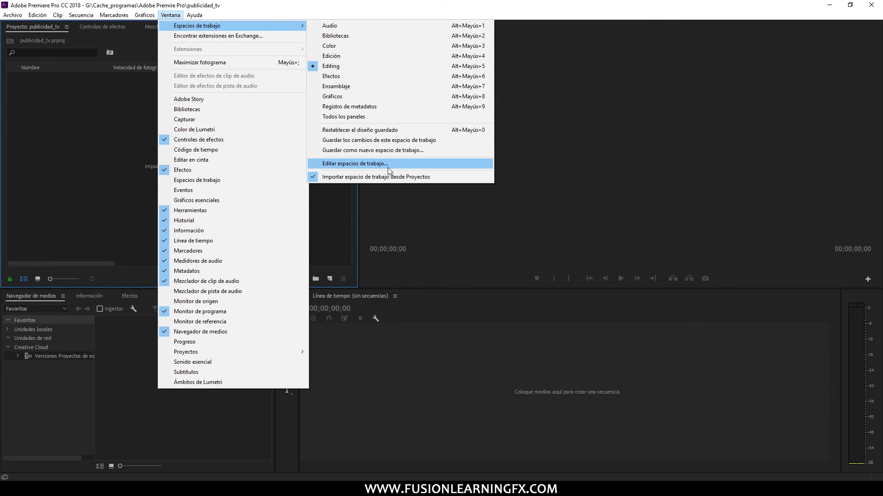
pyautogui.click(369, 165)
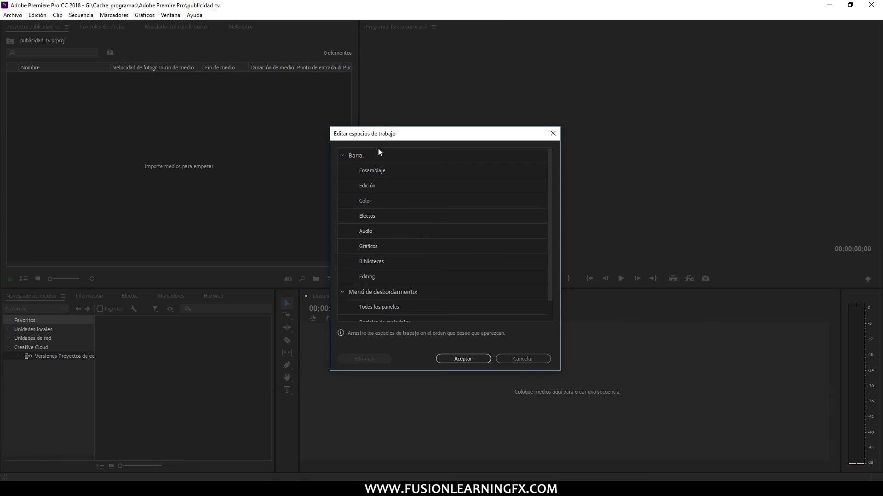
pyautogui.moveTo(375, 136); pyautogui.dragTo(379, 54)
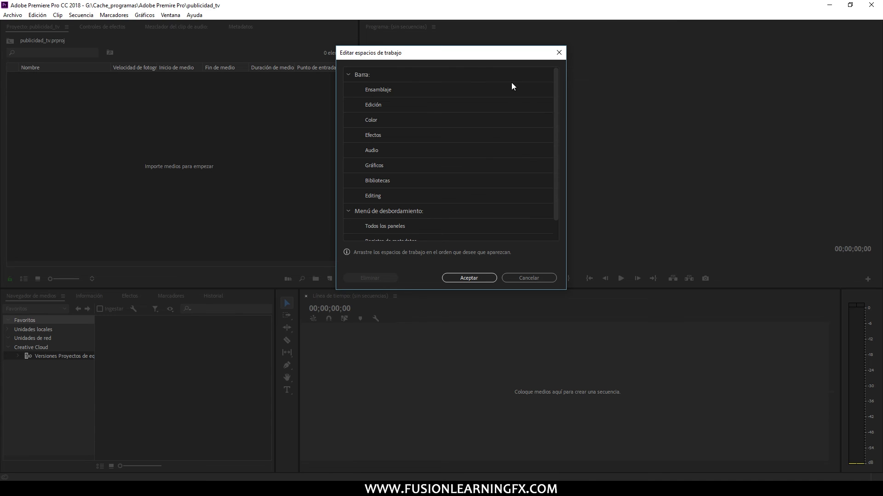
# - Scroll through the workspace list, then cancel the dialog without changes
pyautogui.moveTo(556, 97)
pyautogui.mouseDown()
pyautogui.moveTo(555, 125)
pyautogui.moveTo(554, 79)
pyautogui.mouseUp()
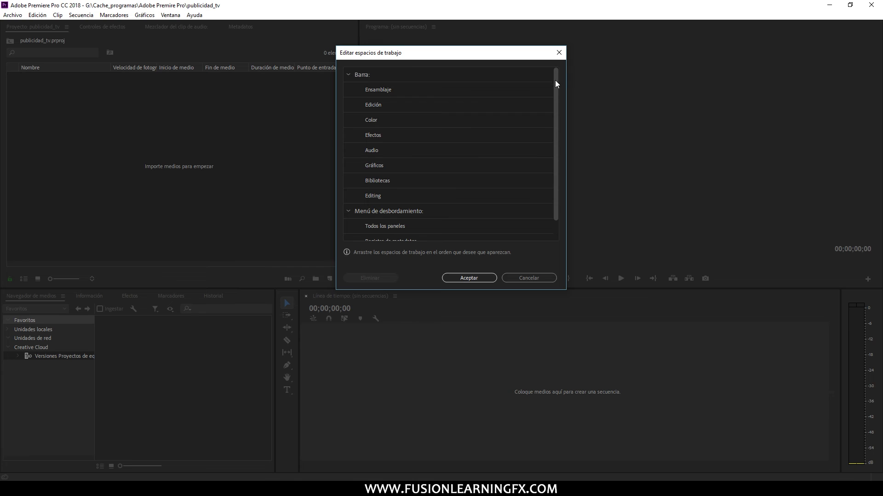
pyautogui.scroll(-3, 547, 134)
pyautogui.scroll(3, 551, 92)
pyautogui.moveTo(559, 119); pyautogui.dragTo(557, 144)
pyautogui.click(533, 278)
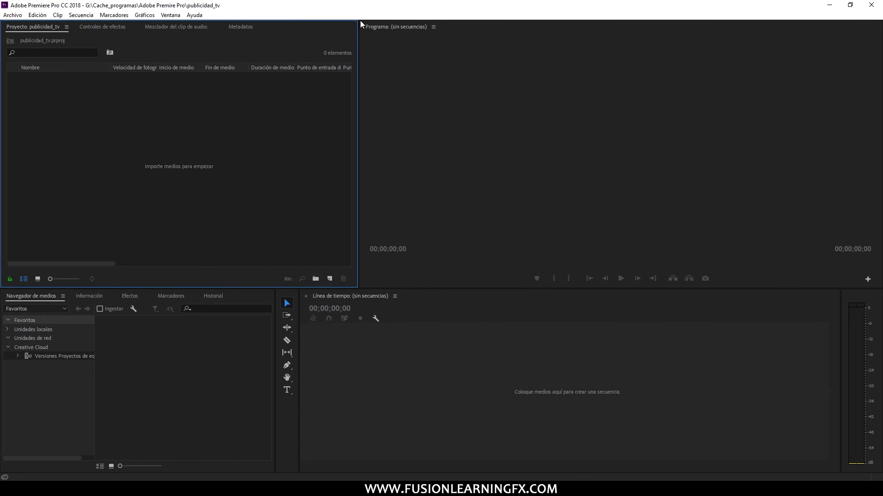
# - Dock the Programa monitor in the bottom drop zone of the Línea de tiempo panel
pyautogui.click(390, 26)
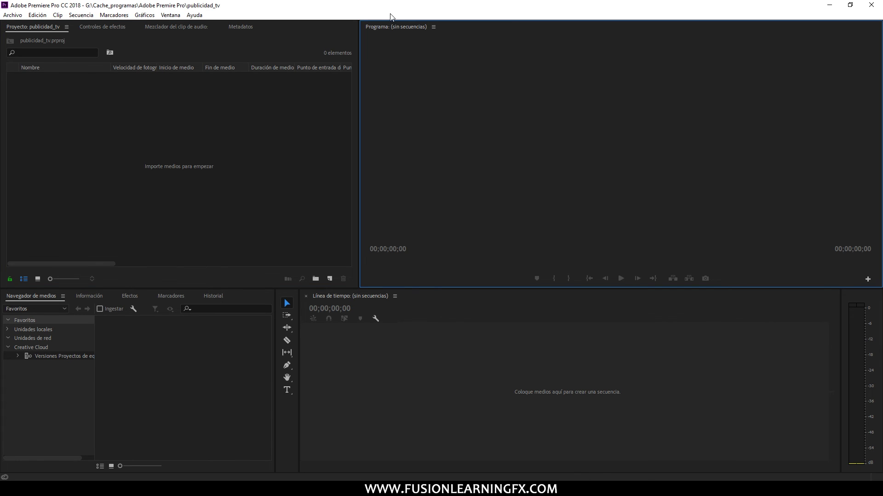
pyautogui.moveTo(388, 26); pyautogui.dragTo(411, 31)
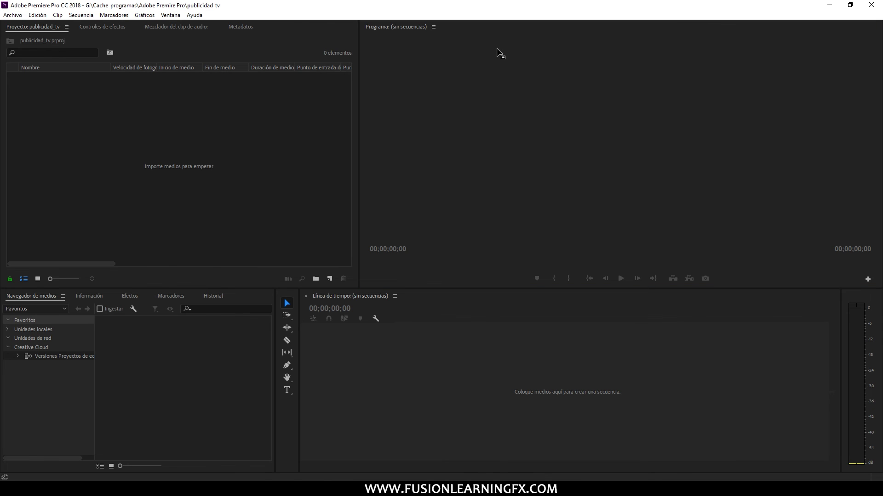
pyautogui.moveTo(411, 31)
pyautogui.mouseDown()
pyautogui.moveTo(392, 27)
pyautogui.moveTo(853, 345)
pyautogui.moveTo(405, 36)
pyautogui.mouseUp()
pyautogui.moveTo(404, 37); pyautogui.dragTo(391, 28)
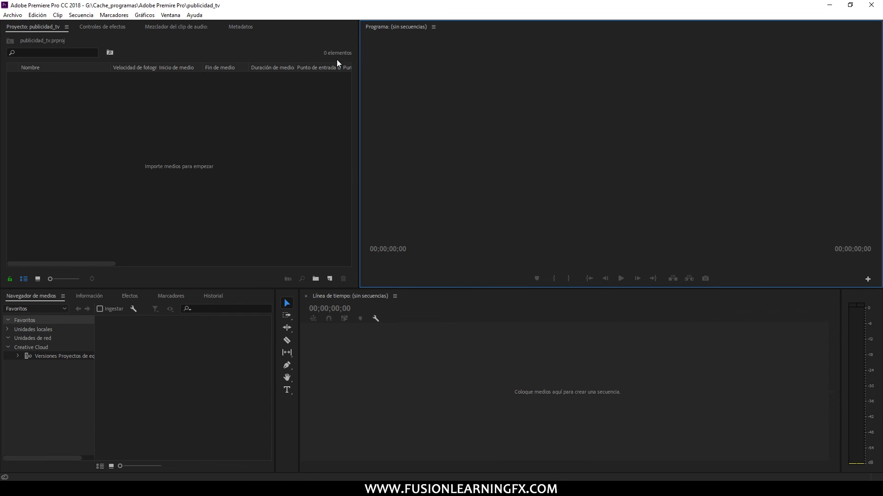
pyautogui.moveTo(385, 25); pyautogui.dragTo(392, 336)
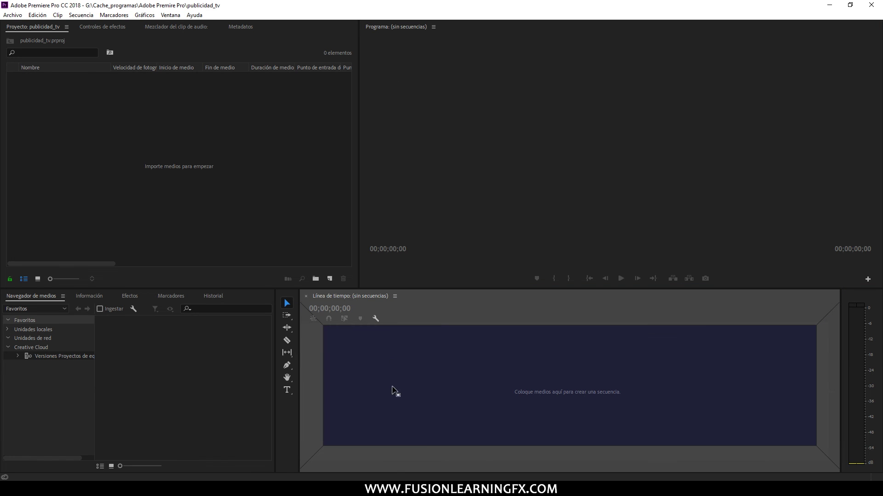
pyautogui.moveTo(392, 335); pyautogui.dragTo(399, 462)
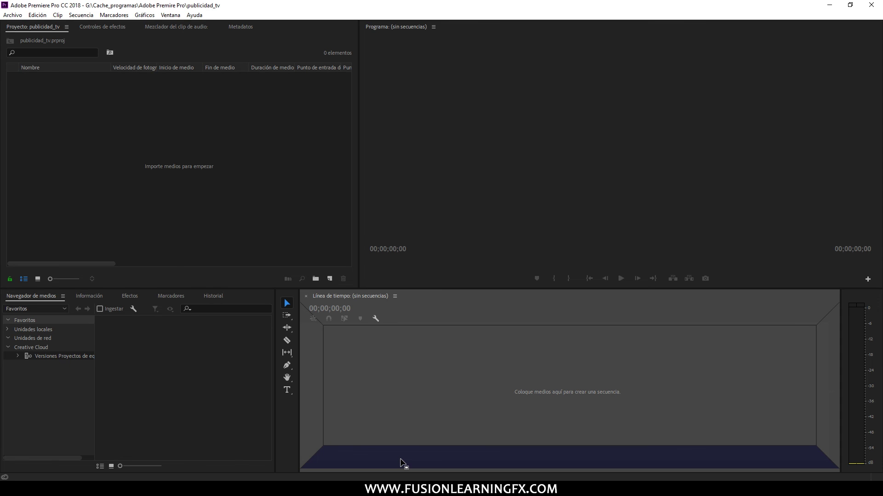
pyautogui.moveTo(400, 459); pyautogui.dragTo(399, 459)
pyautogui.moveTo(400, 460); pyautogui.dragTo(400, 460)
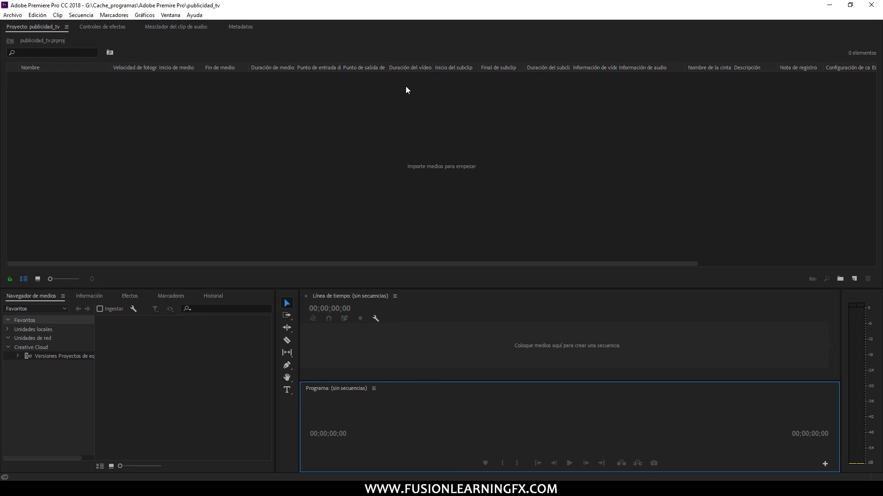
# - Cycle through the Effect Controls, Audio Clip Mixer and Metadata tabs, then return to Proyecto
pyautogui.click(112, 29)
pyautogui.click(163, 24)
pyautogui.click(240, 26)
pyautogui.click(33, 26)
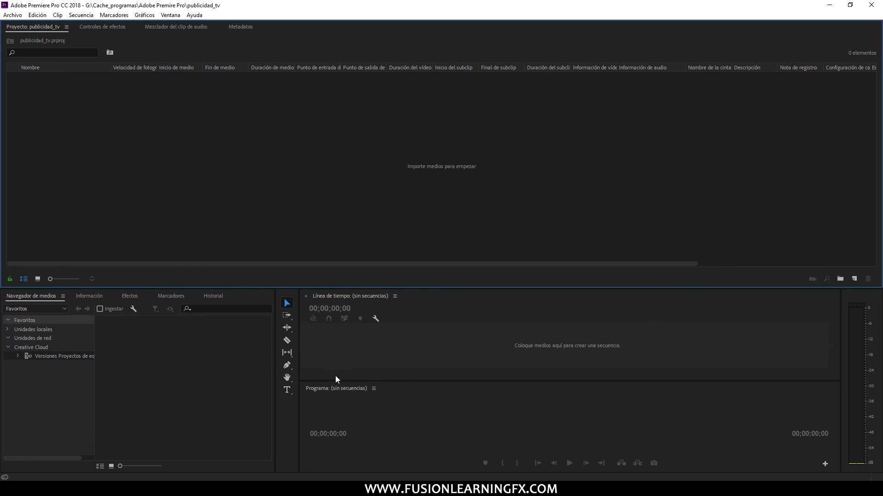
# - Dock the Programa monitor on the right edge of the Proyecto panel, above the timeline
pyautogui.moveTo(320, 391); pyautogui.dragTo(348, 390)
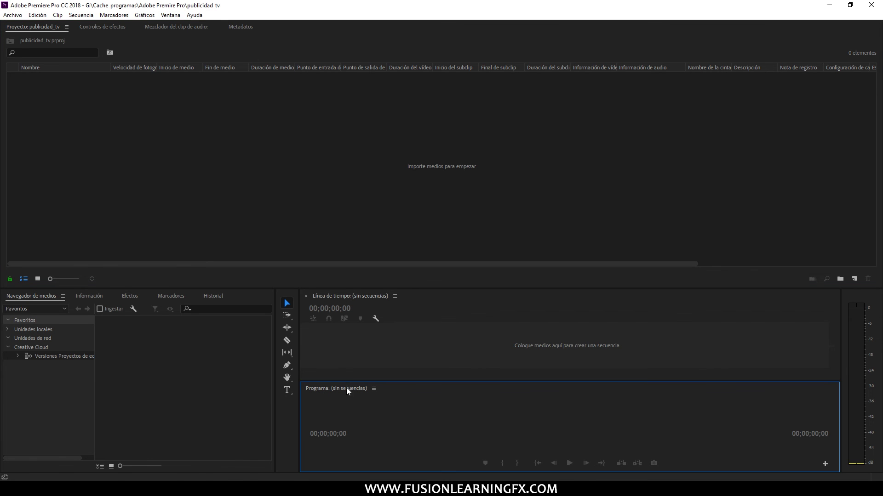
pyautogui.moveTo(341, 389); pyautogui.dragTo(874, 164)
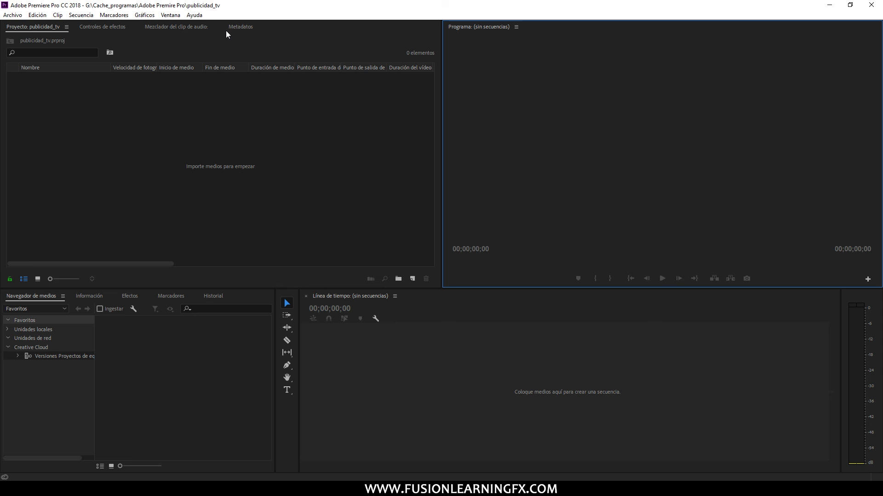
pyautogui.click(170, 15)
# - Reset the Editing workspace with Restablecer el diseño guardado
pyautogui.moveTo(261, 23)
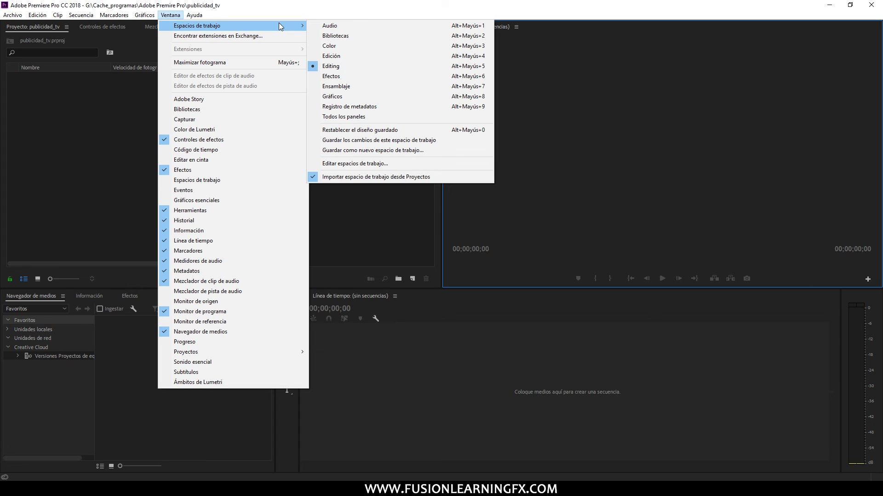
pyautogui.click(183, 15)
pyautogui.click(182, 16)
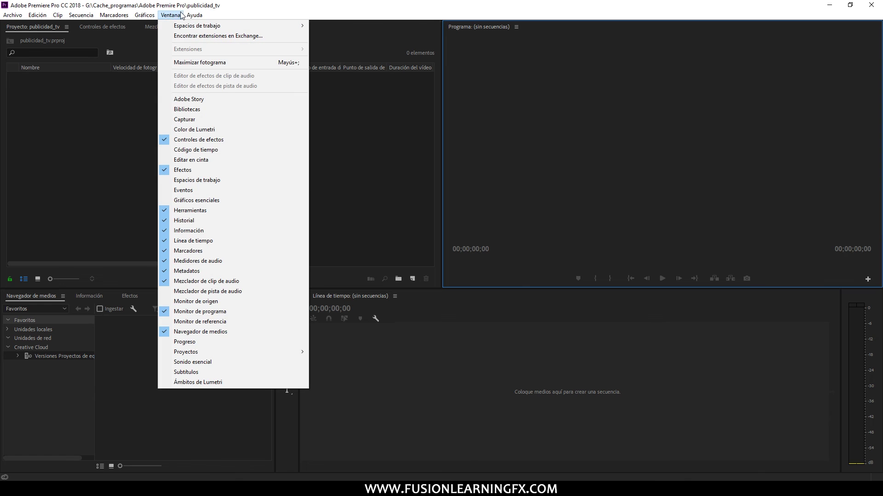
pyautogui.moveTo(230, 25)
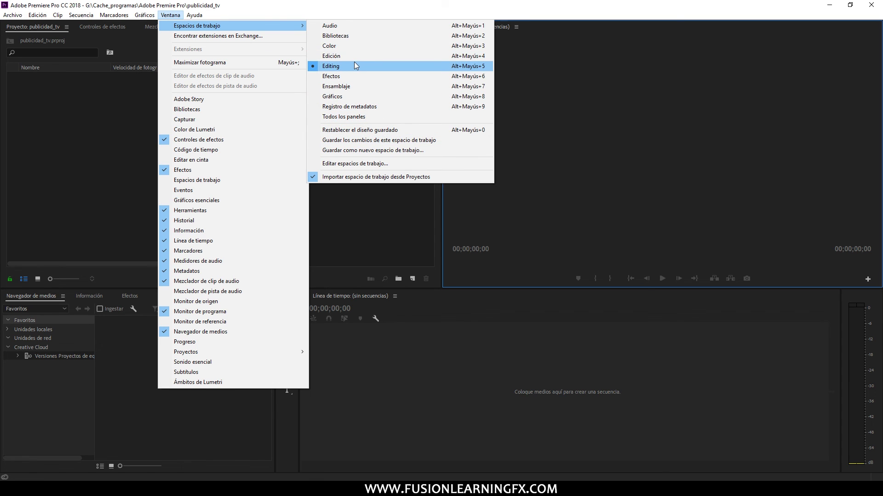
pyautogui.click(366, 131)
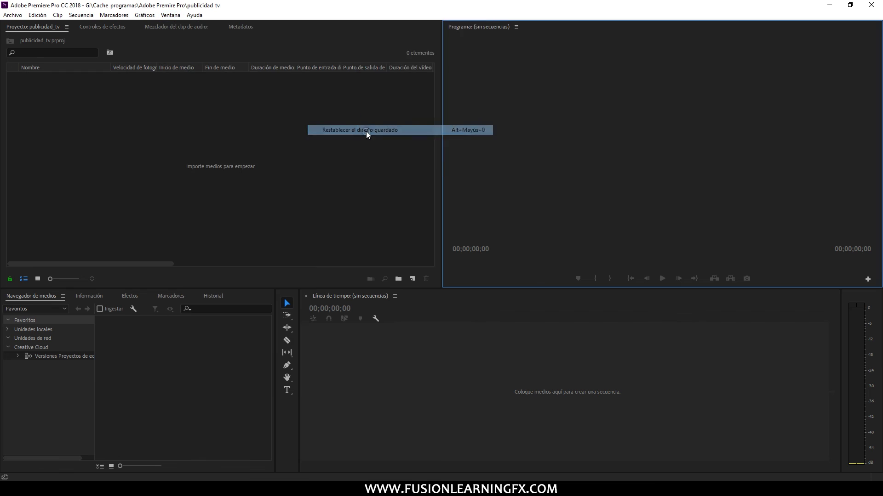